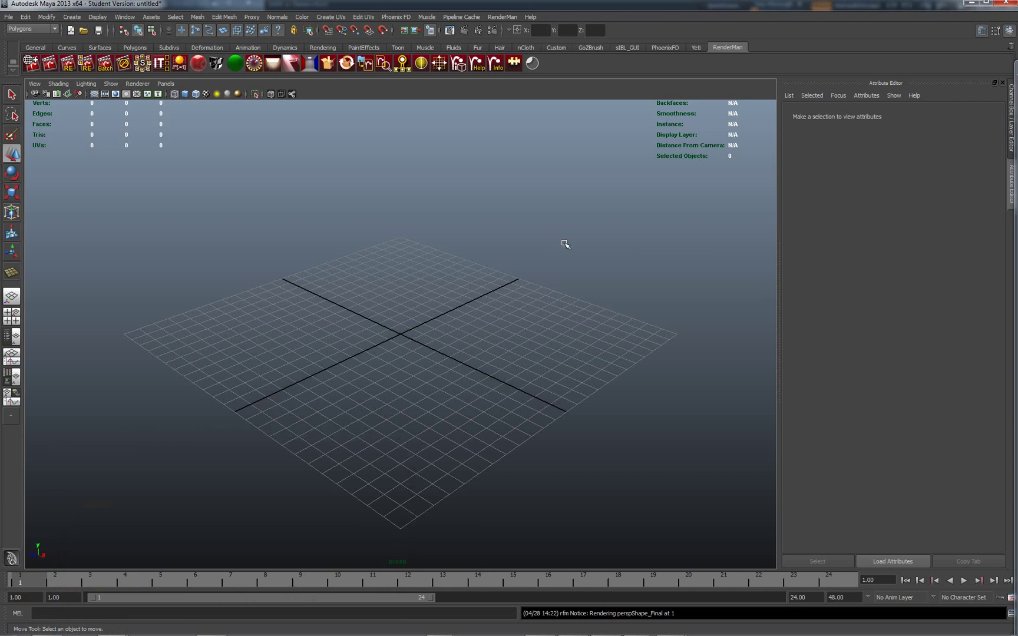
Create a polygon plane covering almost the entire grid as a ground surface and hide the viewport grid.
{"action": "middle_click_drag", "start_coordinate": [595, 347], "coordinate": [611, 387], "text": "alt"}
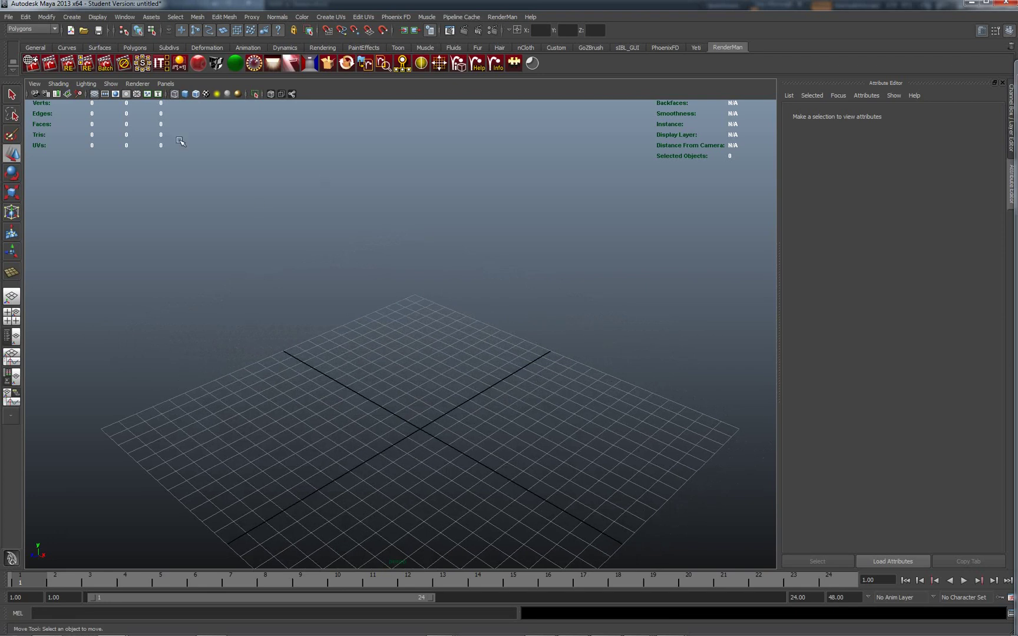
{"action": "left_click", "coordinate": [134, 47]}
{"action": "left_click", "coordinate": [105, 64]}
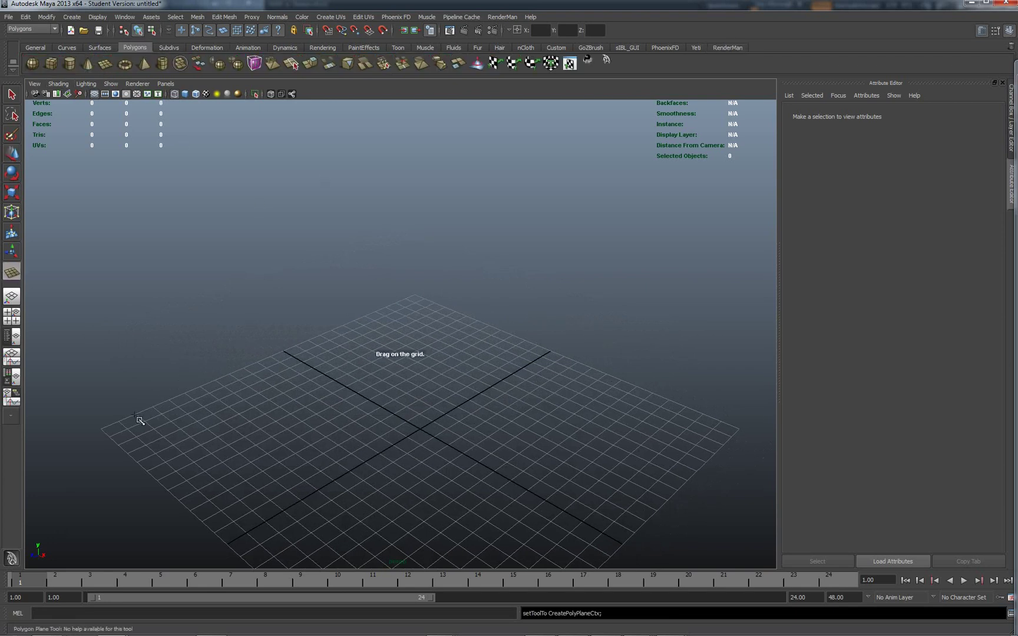
{"action": "left_click_drag", "start_coordinate": [113, 432], "coordinate": [733, 434]}
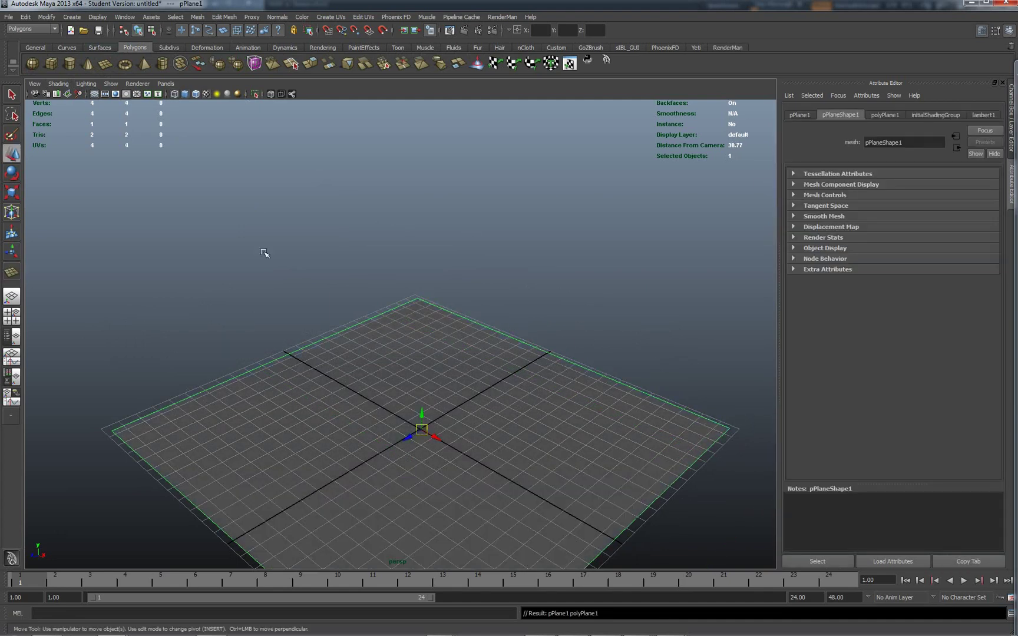
{"action": "left_click", "coordinate": [94, 94]}
{"action": "left_click", "coordinate": [290, 249]}
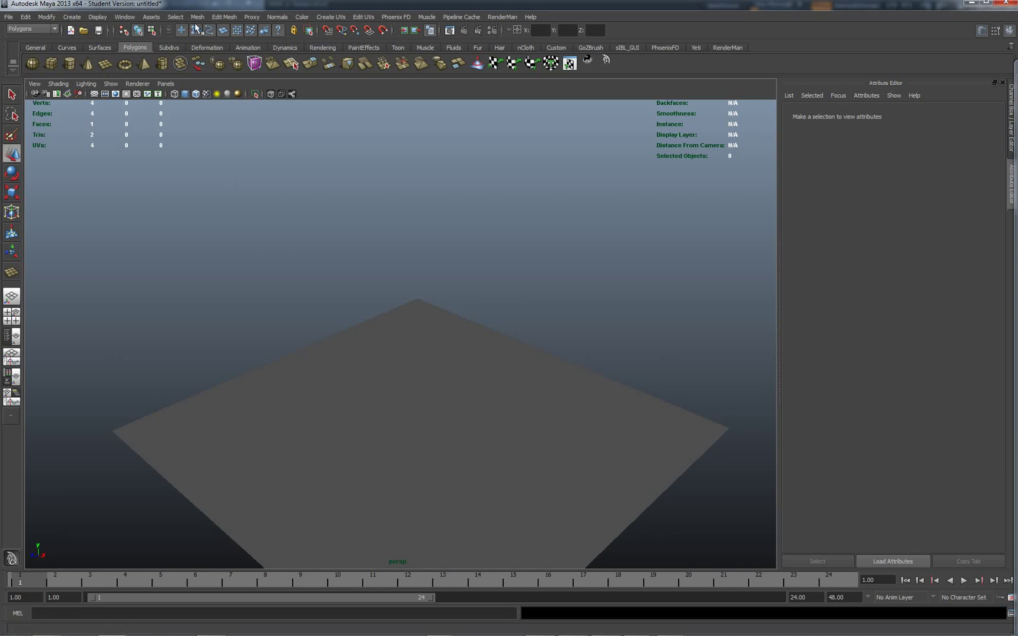
Start a file import and browse to the zbrush folder of the renderman exercises project.
{"action": "left_click", "coordinate": [8, 18]}
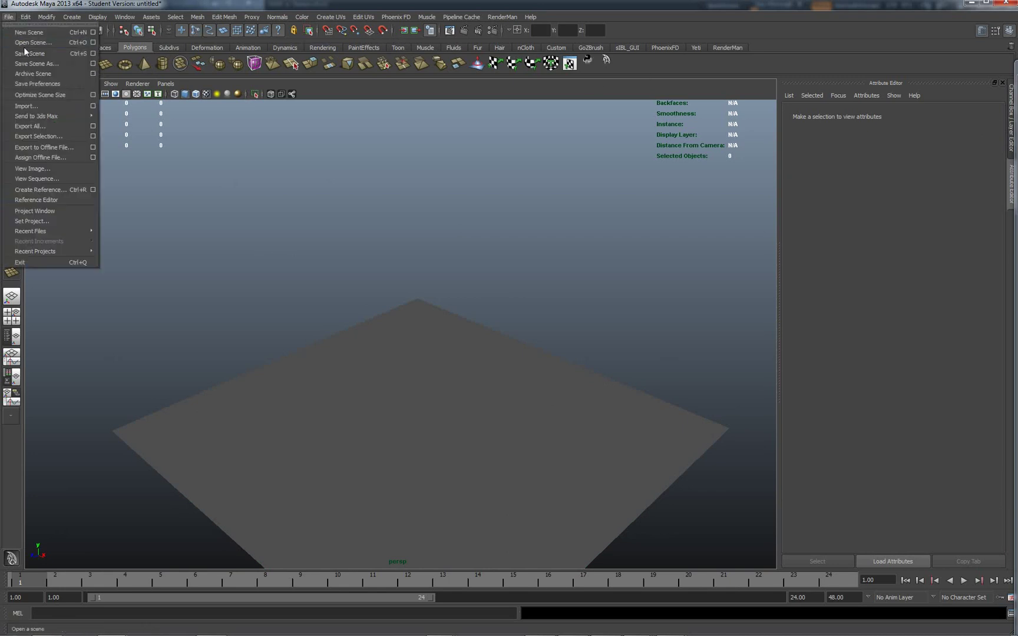
{"action": "left_click", "coordinate": [27, 106]}
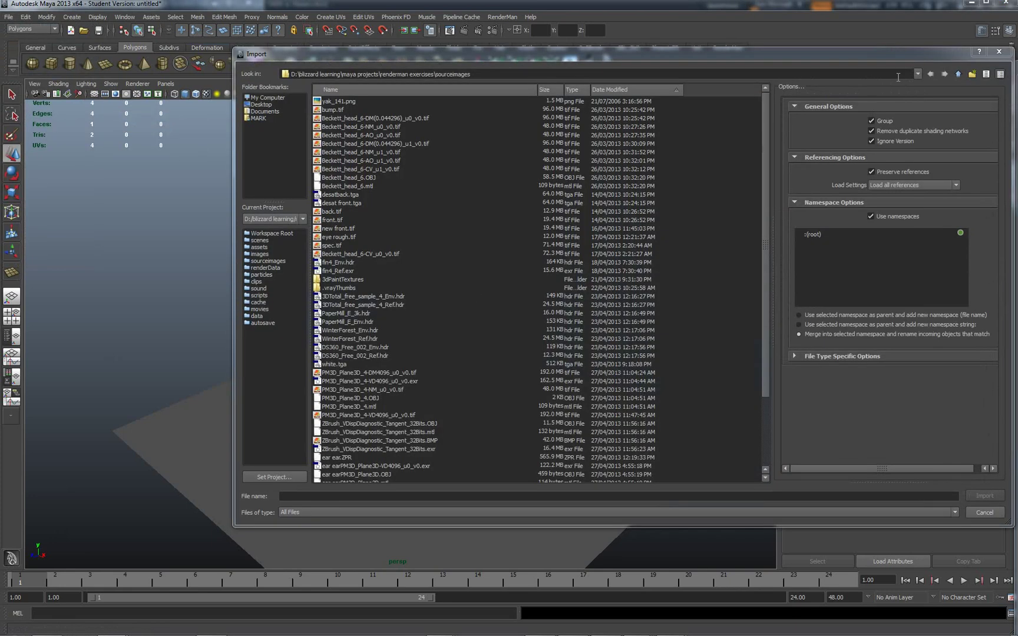
{"action": "left_click", "coordinate": [917, 74]}
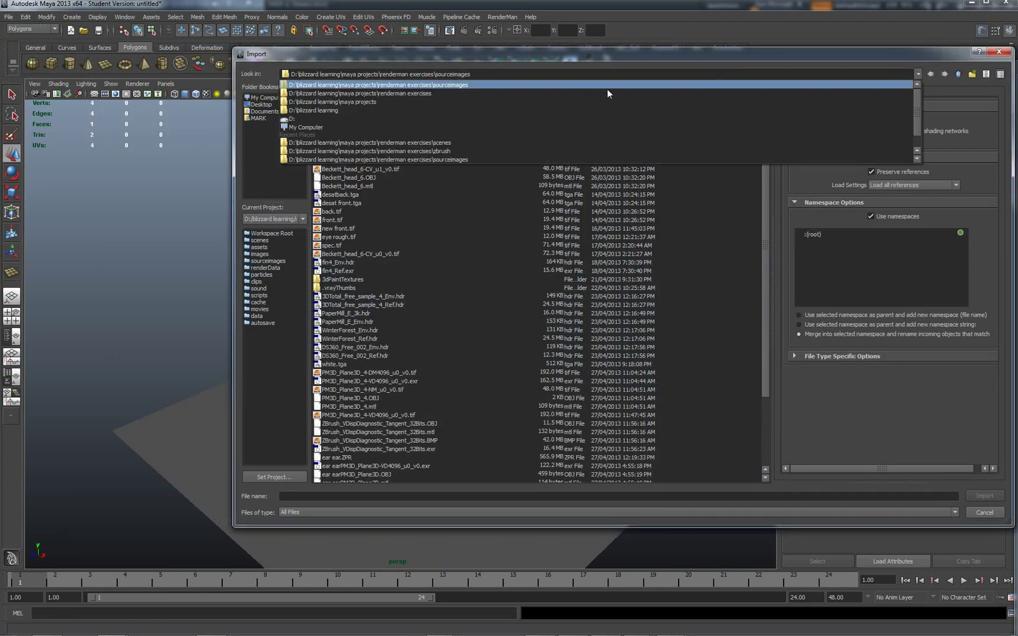
{"action": "left_click", "coordinate": [512, 95]}
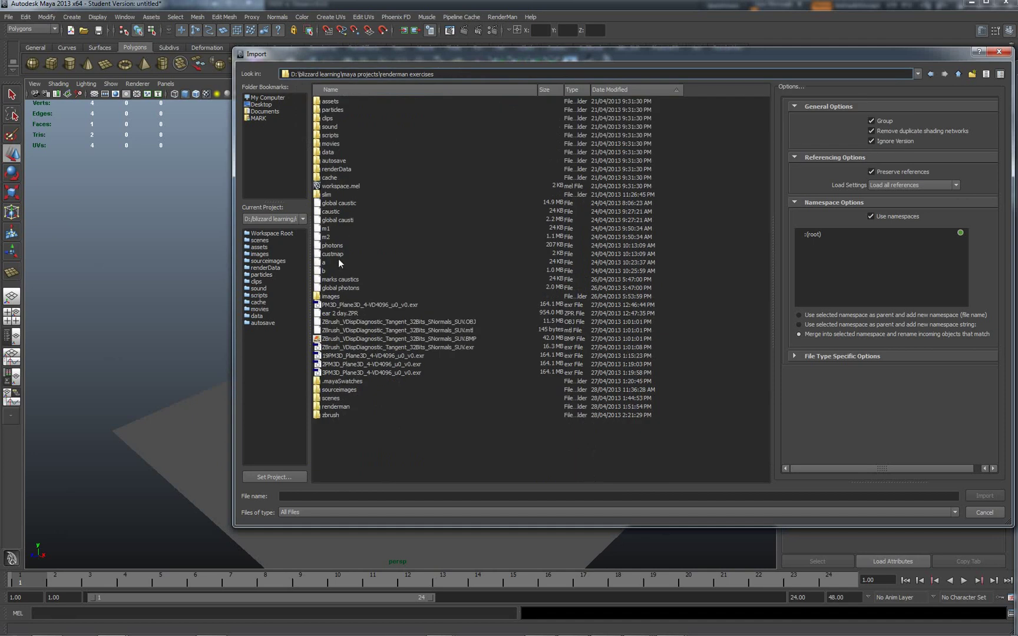
{"action": "double_click", "coordinate": [330, 416]}
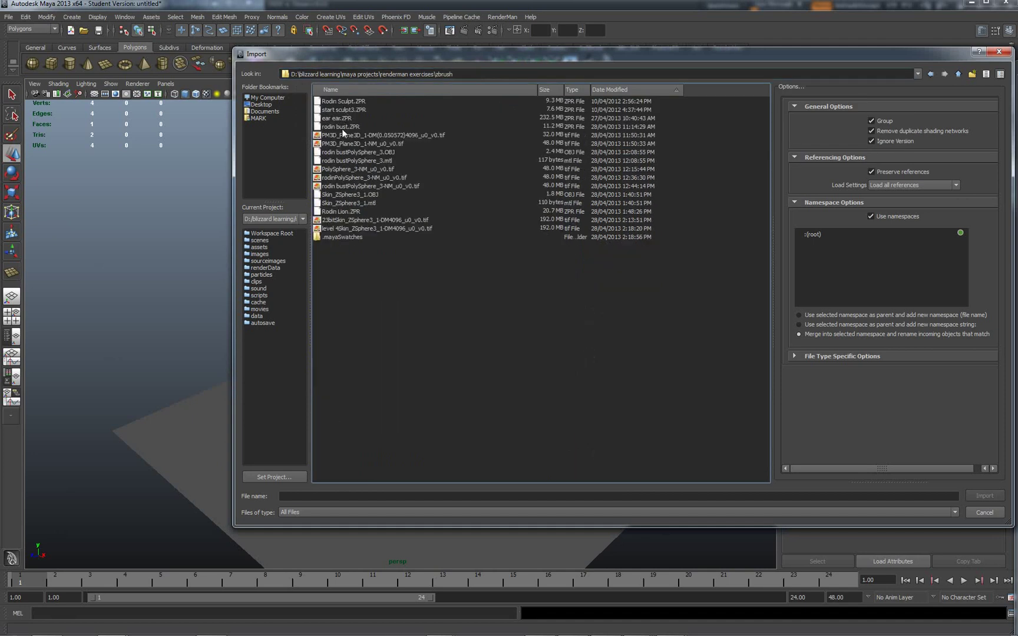
Try to import the file Rodin Lion.ZPR into the scene.
{"action": "left_click", "coordinate": [341, 211]}
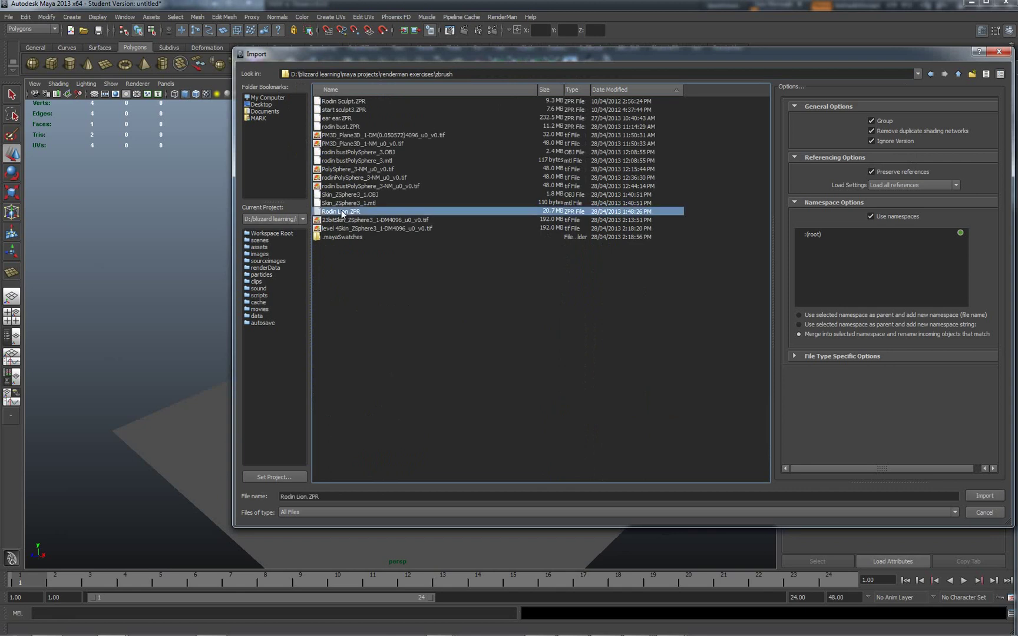
{"action": "left_click", "coordinate": [978, 496]}
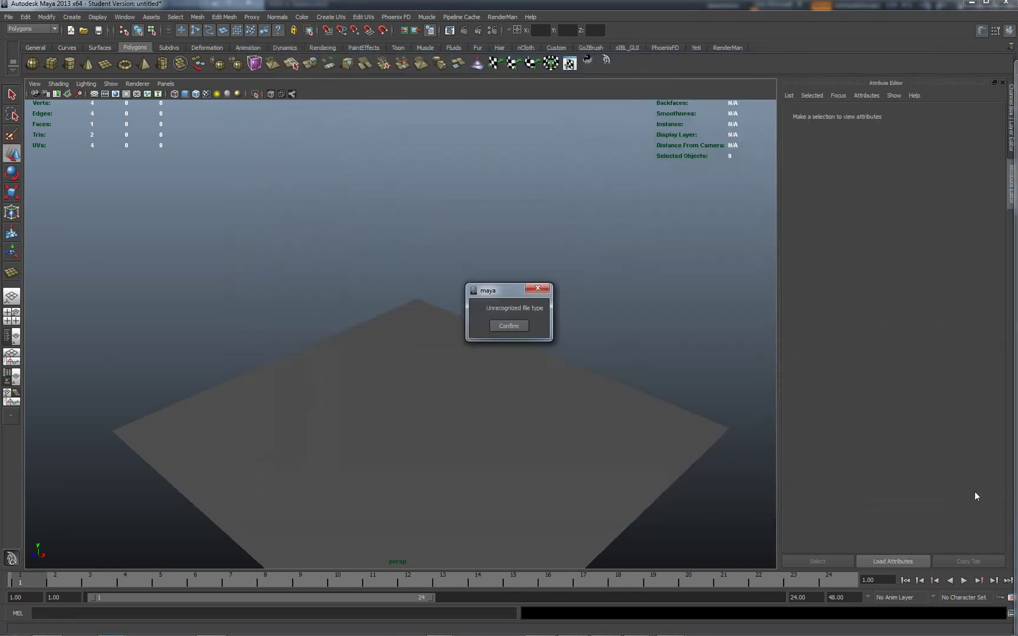
{"action": "left_click", "coordinate": [509, 326]}
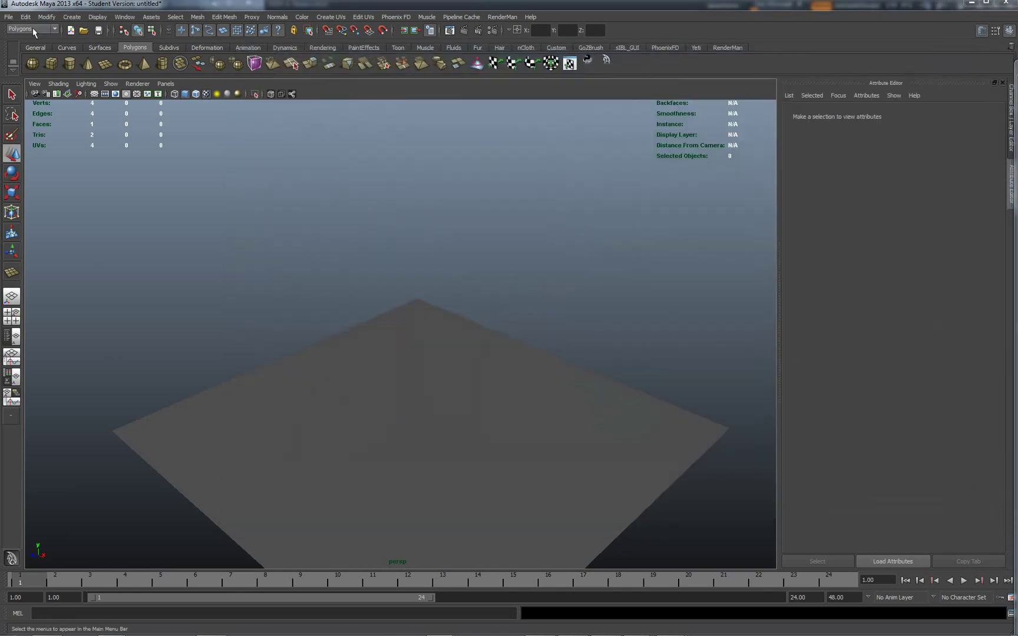
Import the lion mesh Skin_ZSphere3_1.OBJ into the scene.
{"action": "left_click", "coordinate": [9, 18]}
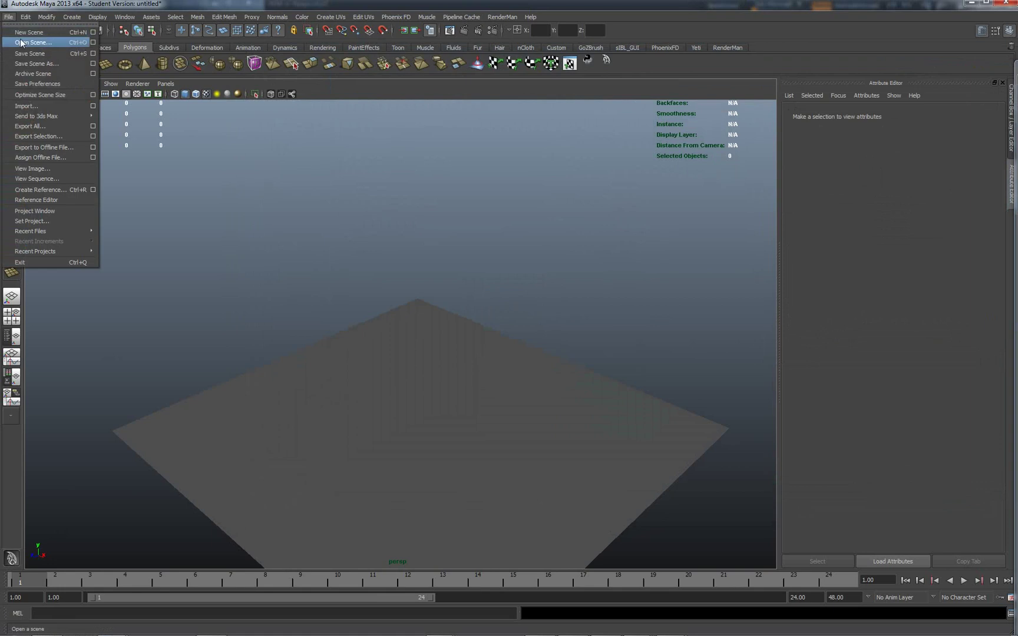
{"action": "left_click", "coordinate": [37, 108]}
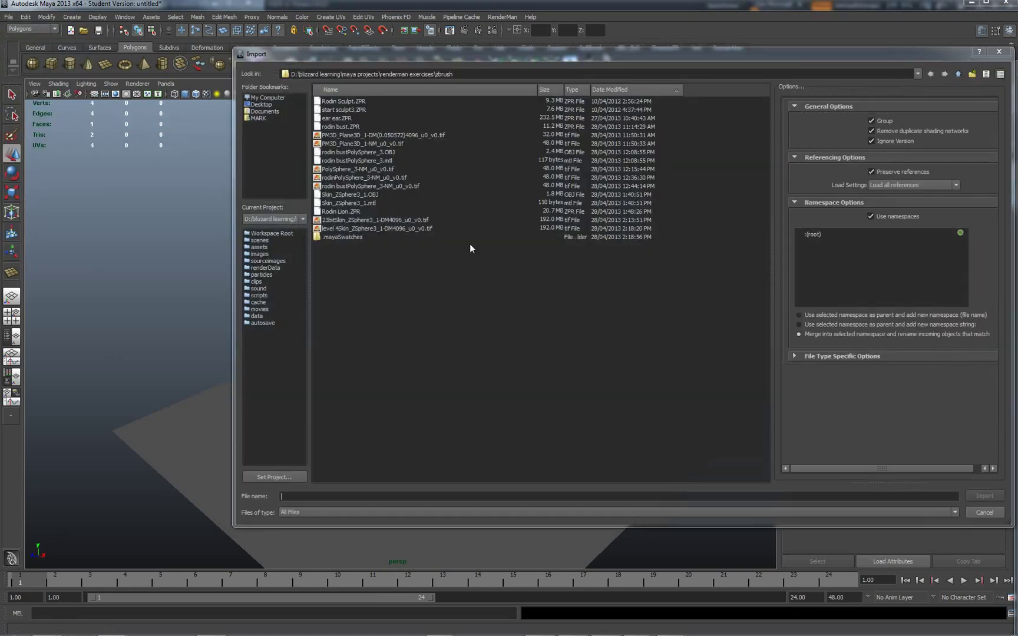
{"action": "left_click", "coordinate": [345, 195]}
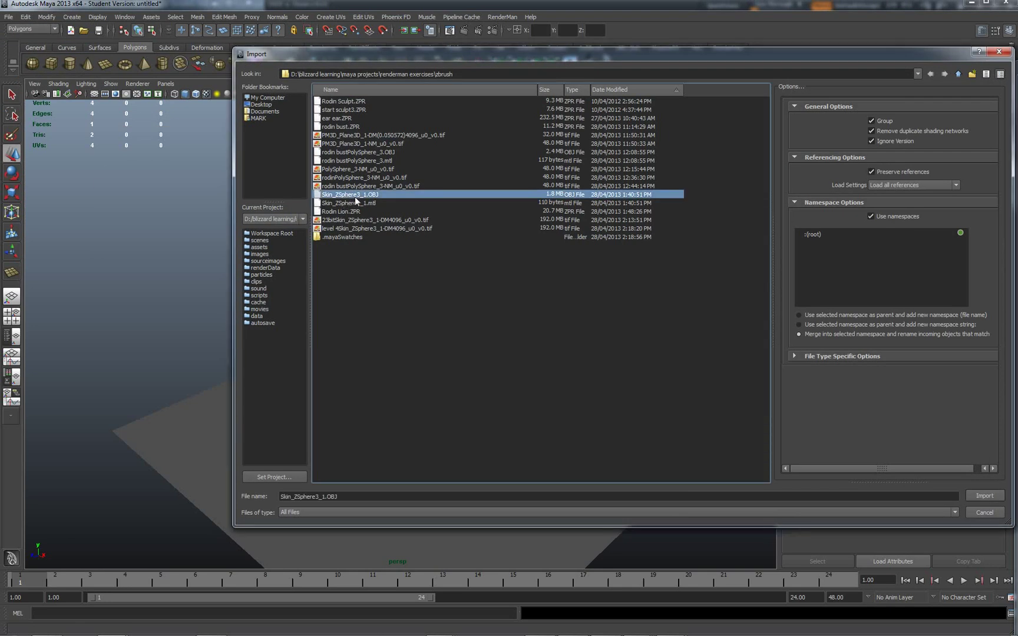
{"action": "left_click", "coordinate": [983, 496]}
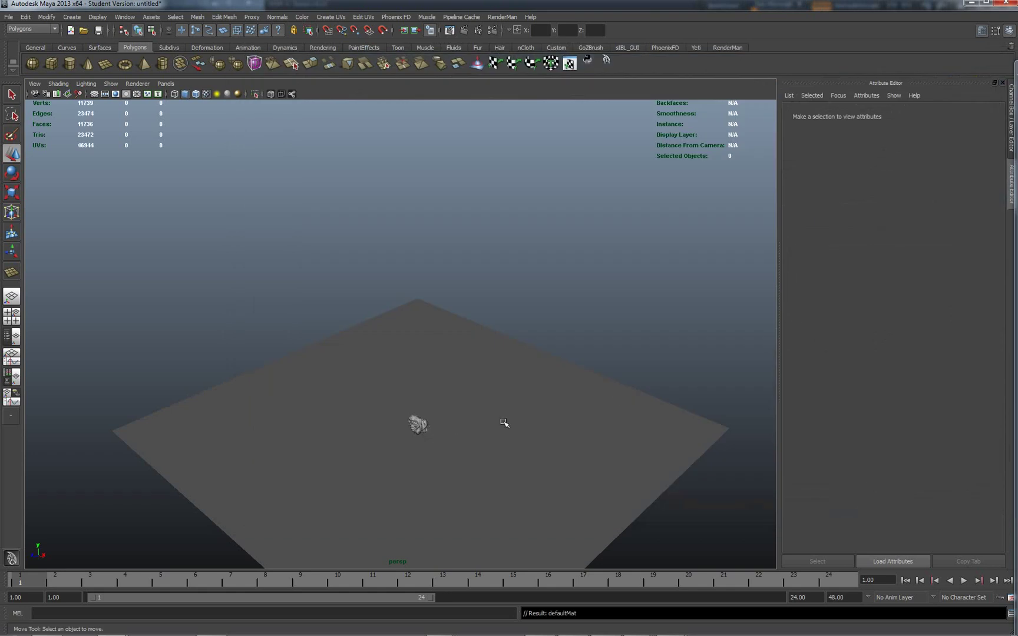
Scale the imported lion up uniformly to a large part of the plane and raise it vertically about 5.4 cm.
{"action": "left_click_drag", "start_coordinate": [575, 352], "coordinate": [527, 358], "text": "alt"}
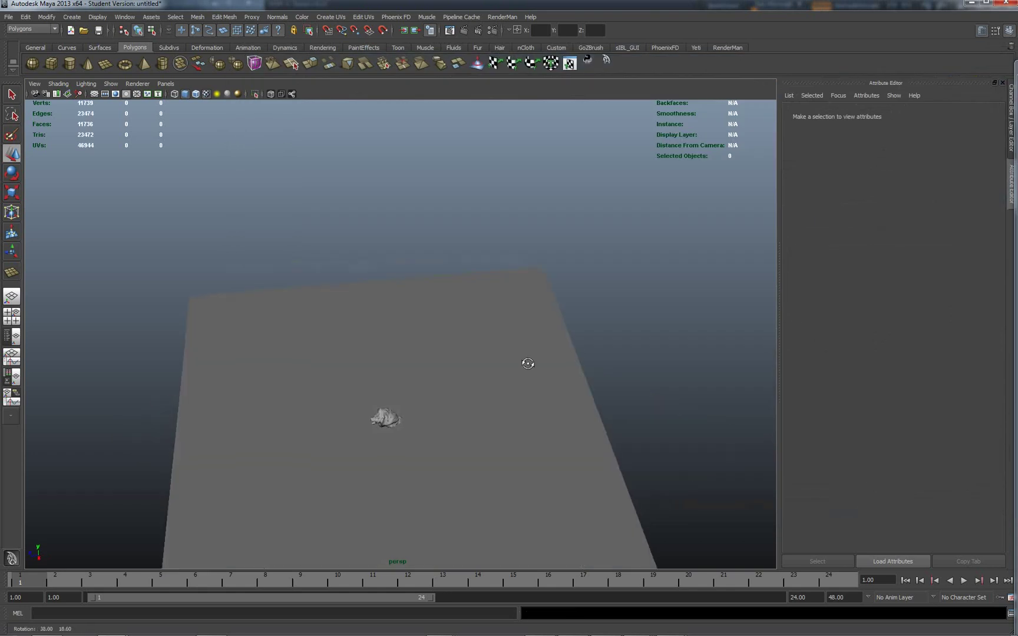
{"action": "left_click", "coordinate": [385, 419]}
{"action": "key", "text": "e"}
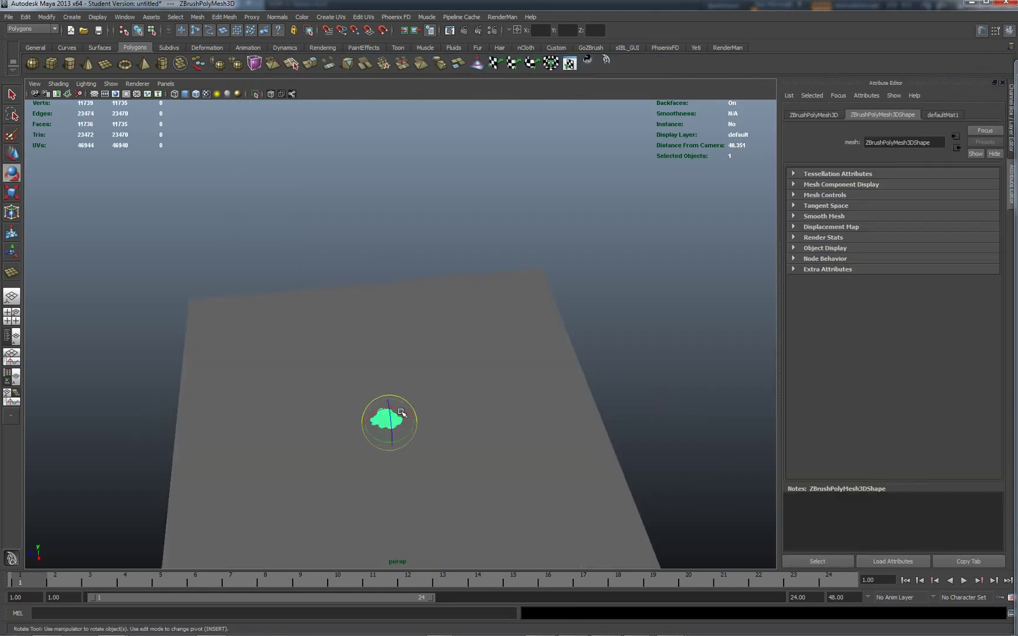
{"action": "key", "text": "r"}
{"action": "left_click_drag", "start_coordinate": [388, 422], "coordinate": [602, 297]}
{"action": "key", "text": "w"}
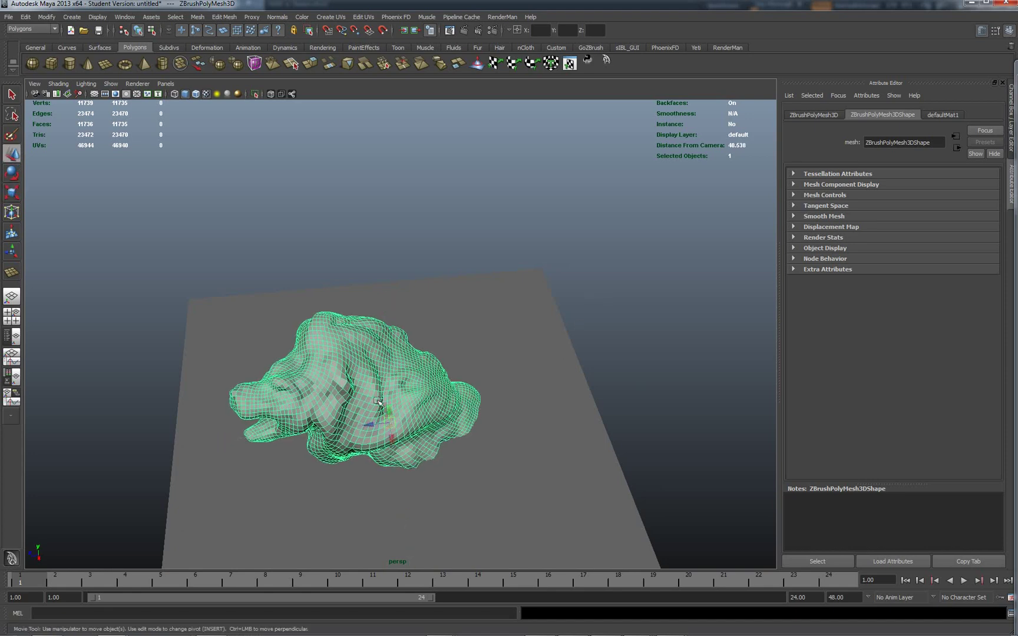
{"action": "left_click_drag", "start_coordinate": [396, 425], "coordinate": [402, 348]}
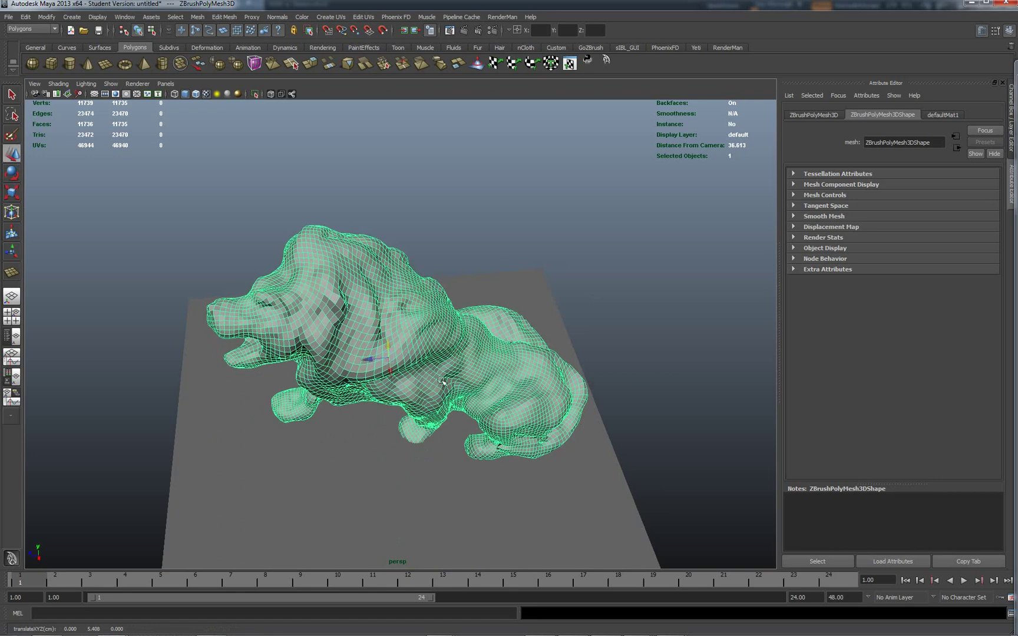
Rotate the lion so that it sits upright with its paws level on the ground plane.
{"action": "left_click_drag", "start_coordinate": [642, 427], "coordinate": [585, 466], "text": "alt"}
{"action": "key", "text": "e"}
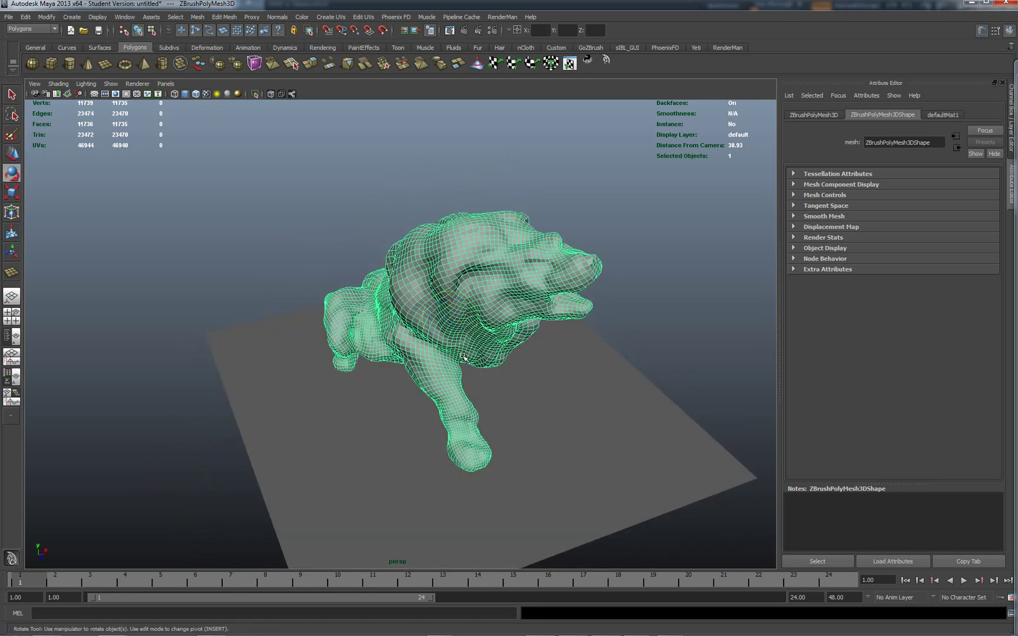
{"action": "left_click", "coordinate": [679, 334]}
{"action": "left_click_drag", "start_coordinate": [679, 334], "coordinate": [495, 346], "text": "alt"}
{"action": "left_click", "coordinate": [406, 324]}
{"action": "left_click_drag", "start_coordinate": [382, 362], "coordinate": [586, 399]}
{"action": "left_click_drag", "start_coordinate": [510, 248], "coordinate": [517, 291], "text": "alt"}
{"action": "right_click_drag", "start_coordinate": [518, 291], "coordinate": [564, 304], "text": "alt"}
{"action": "left_click_drag", "start_coordinate": [564, 304], "coordinate": [459, 289], "text": "alt"}
{"action": "left_click", "coordinate": [472, 227]}
{"action": "left_click", "coordinate": [415, 242]}
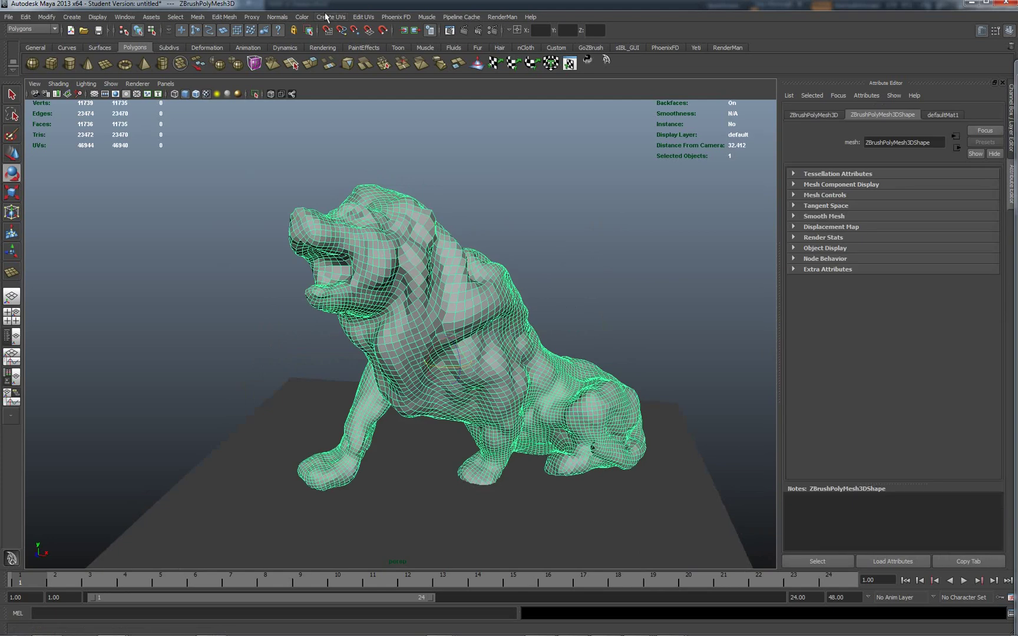
Soften the normals on all edges of the lion mesh for smooth shading and deselect it.
{"action": "left_click", "coordinate": [278, 16]}
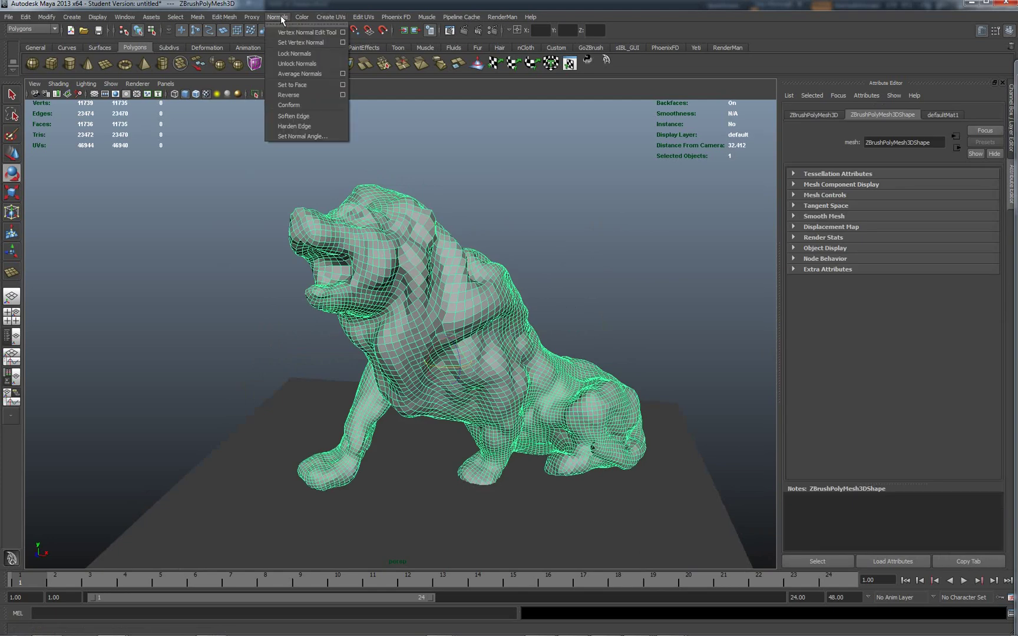
{"action": "left_click", "coordinate": [294, 116]}
{"action": "left_click", "coordinate": [505, 201]}
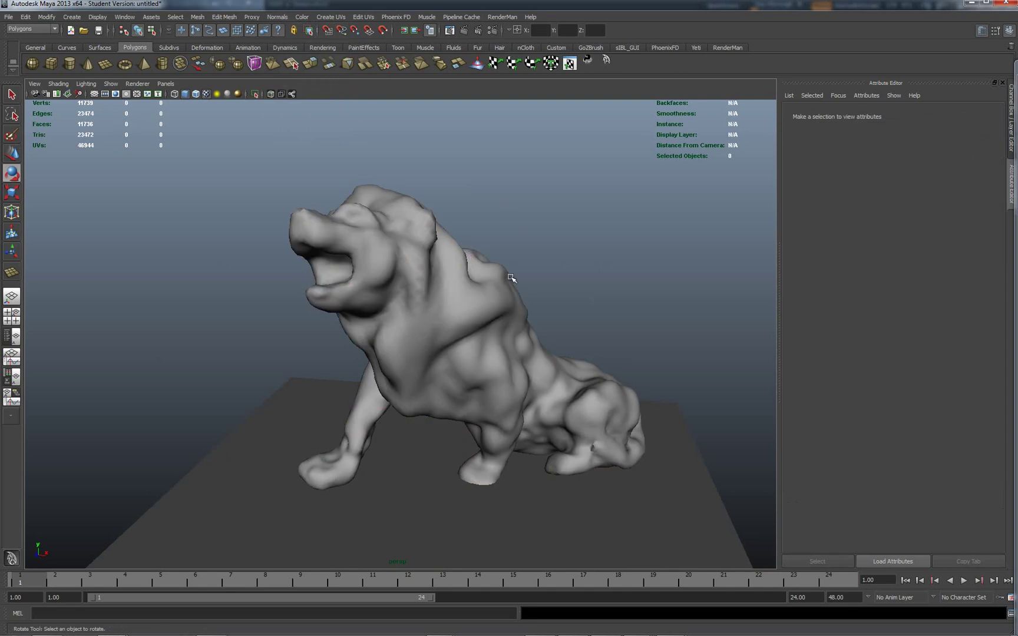
{"action": "left_click_drag", "start_coordinate": [503, 228], "coordinate": [508, 215], "text": "alt"}
{"action": "key", "text": "e"}
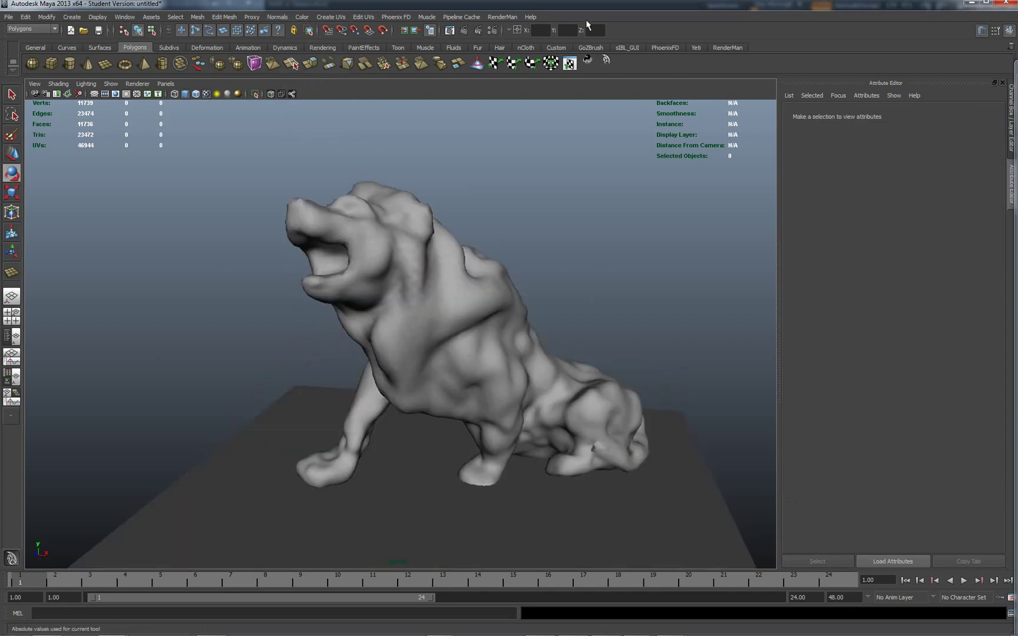
Assign a separate new RMSMatte shader to the lion and to the ground plane.
{"action": "left_click", "coordinate": [729, 48]}
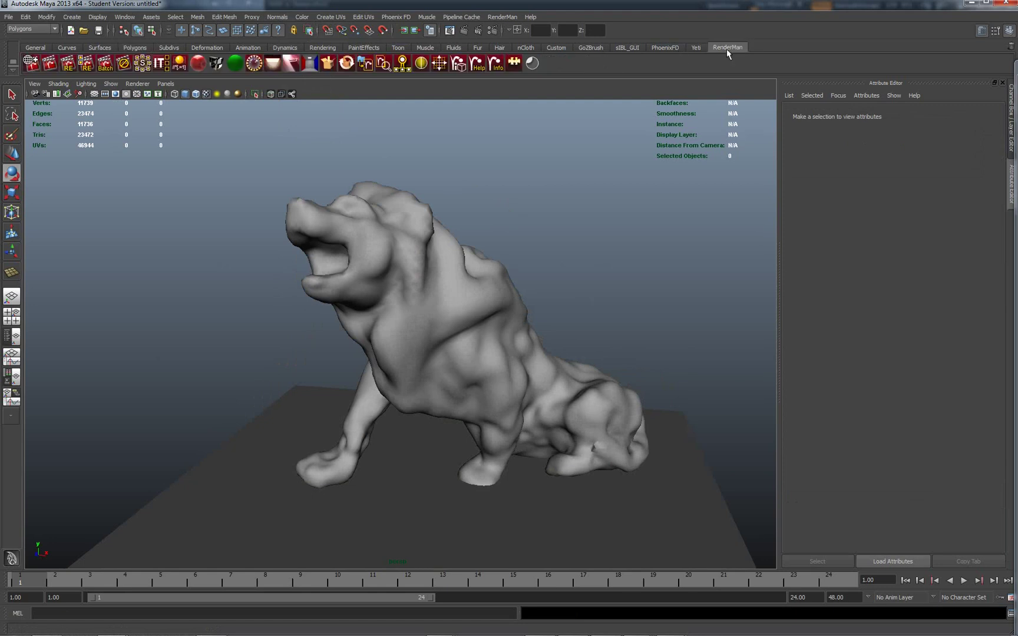
{"action": "left_click", "coordinate": [235, 63]}
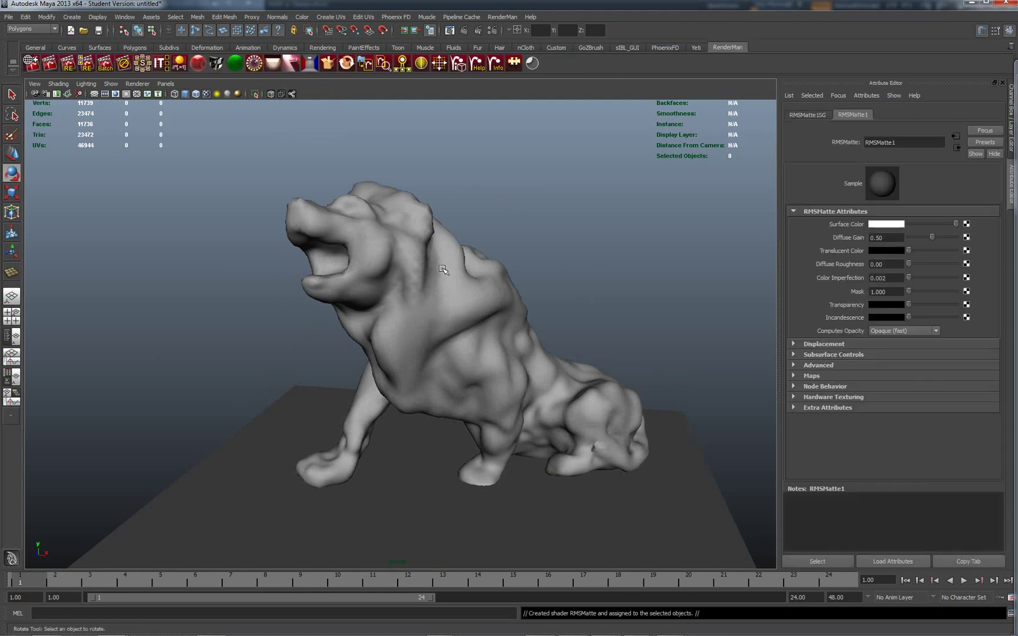
{"action": "left_click", "coordinate": [449, 257]}
{"action": "left_click", "coordinate": [235, 63]}
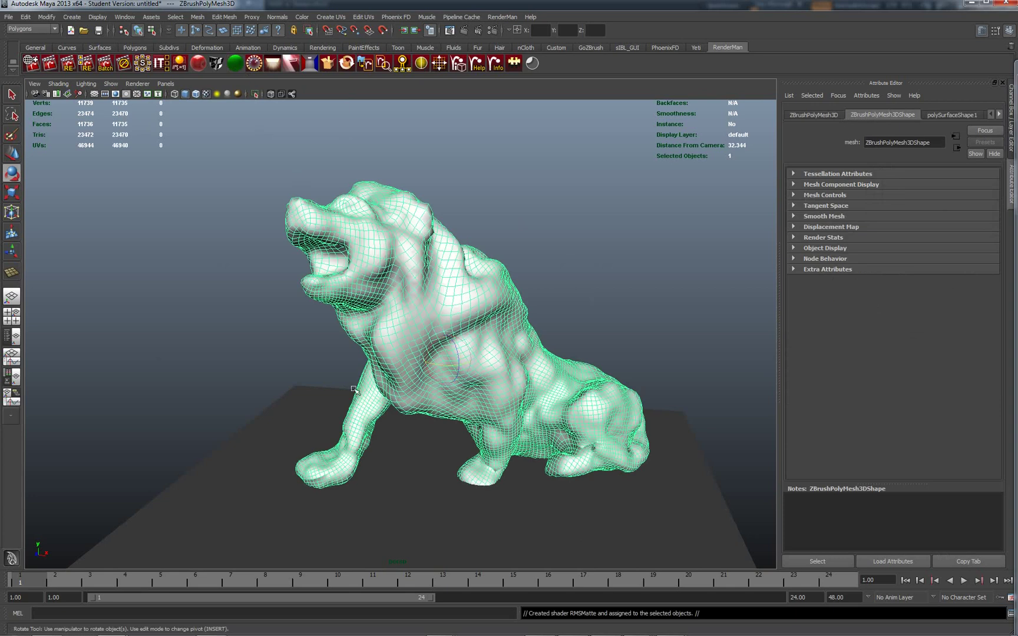
{"action": "left_click", "coordinate": [363, 400]}
{"action": "left_click", "coordinate": [235, 63]}
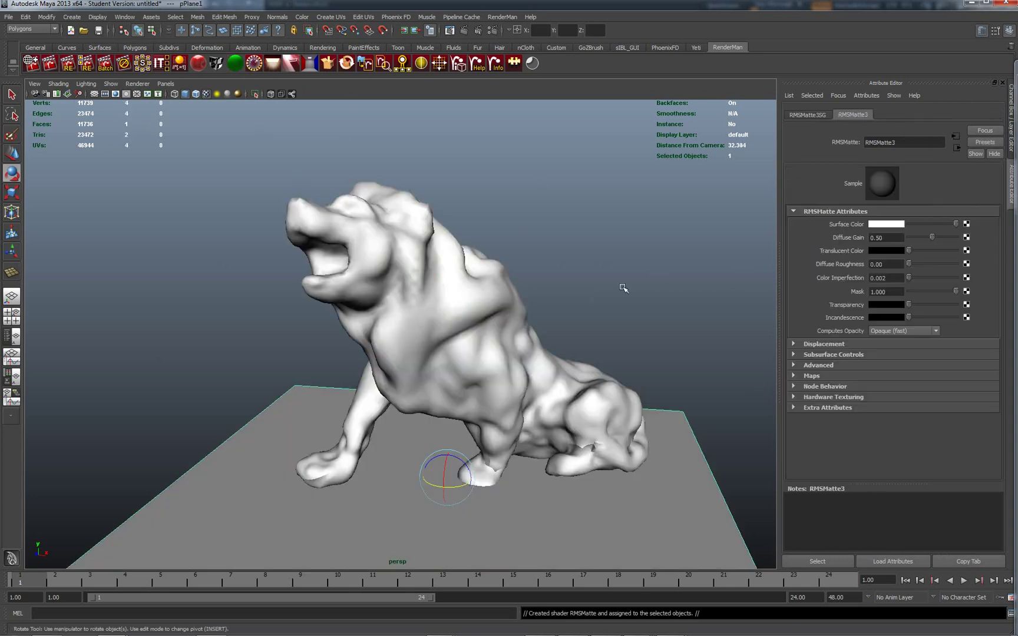
{"action": "left_click", "coordinate": [641, 364]}
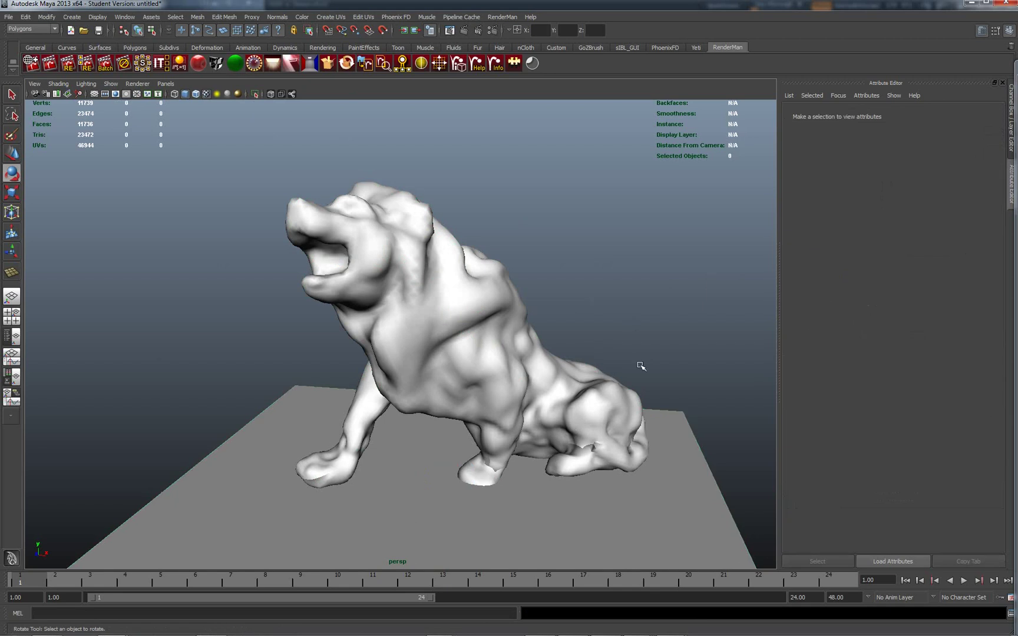
Frame the lion and ground plane in the perspective view and test-render them with RenderMan.
{"action": "left_click_drag", "start_coordinate": [678, 321], "coordinate": [615, 244], "text": "alt"}
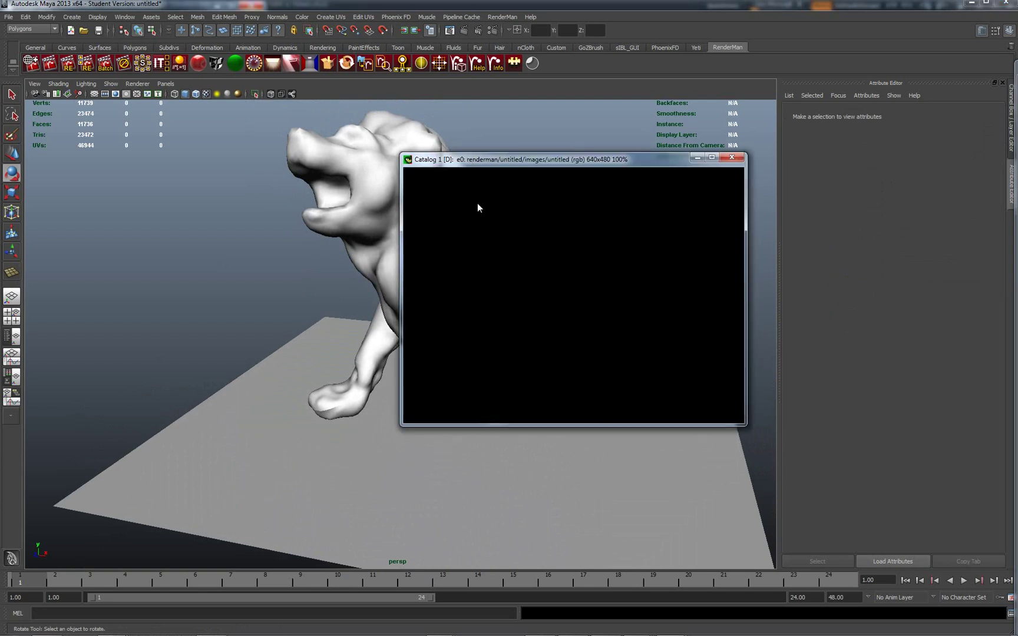
{"action": "right_click", "coordinate": [464, 197]}
{"action": "left_click", "coordinate": [478, 198]}
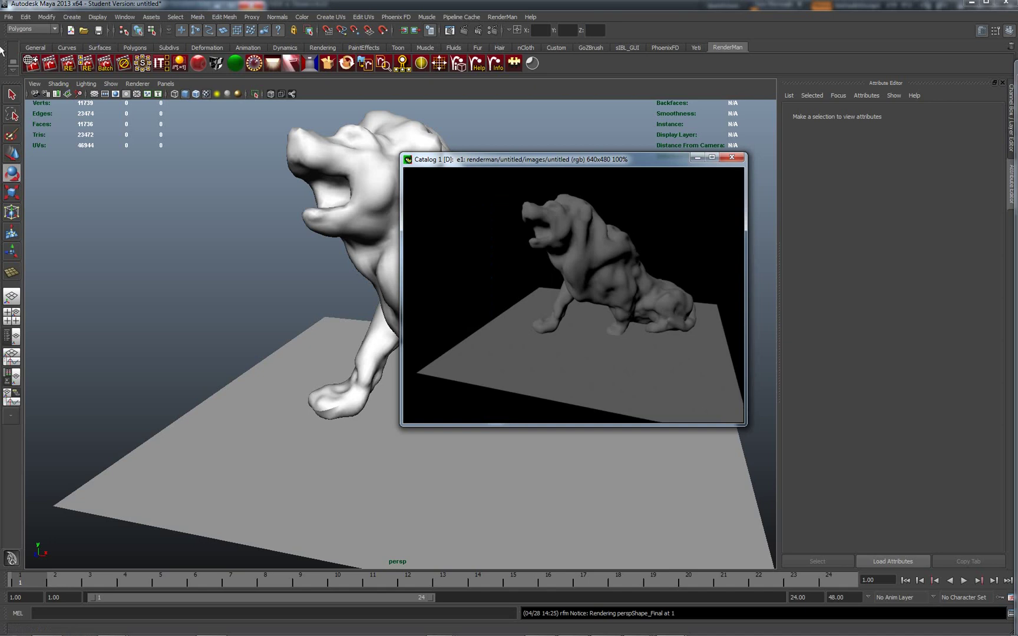
Add a RenderMan environment light and load fin4_Ref.exr from the sourceimages folder as its environment image.
{"action": "left_click", "coordinate": [255, 64]}
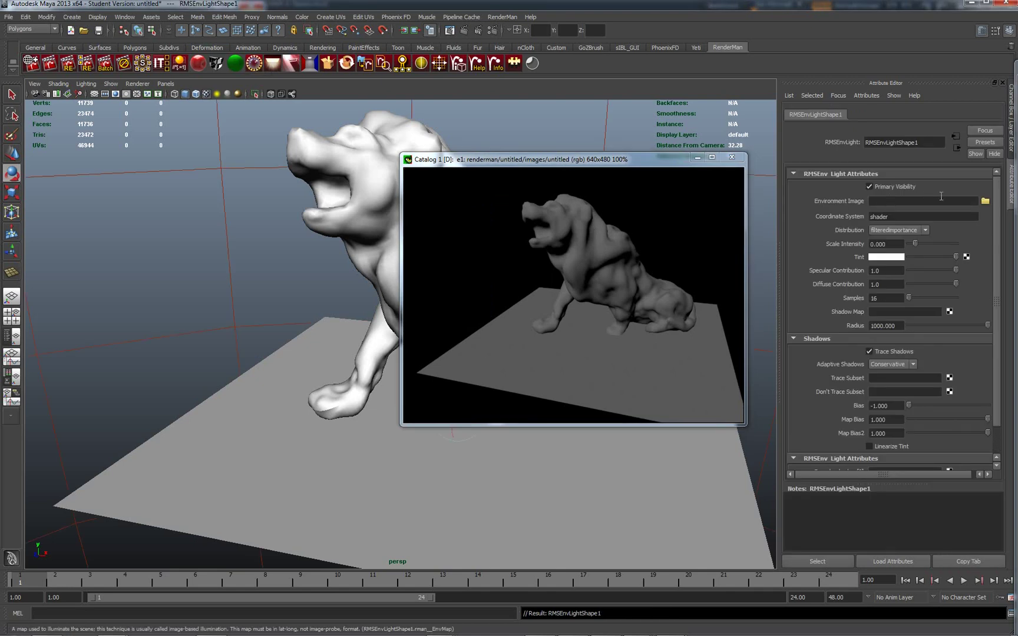
{"action": "left_click", "coordinate": [984, 201]}
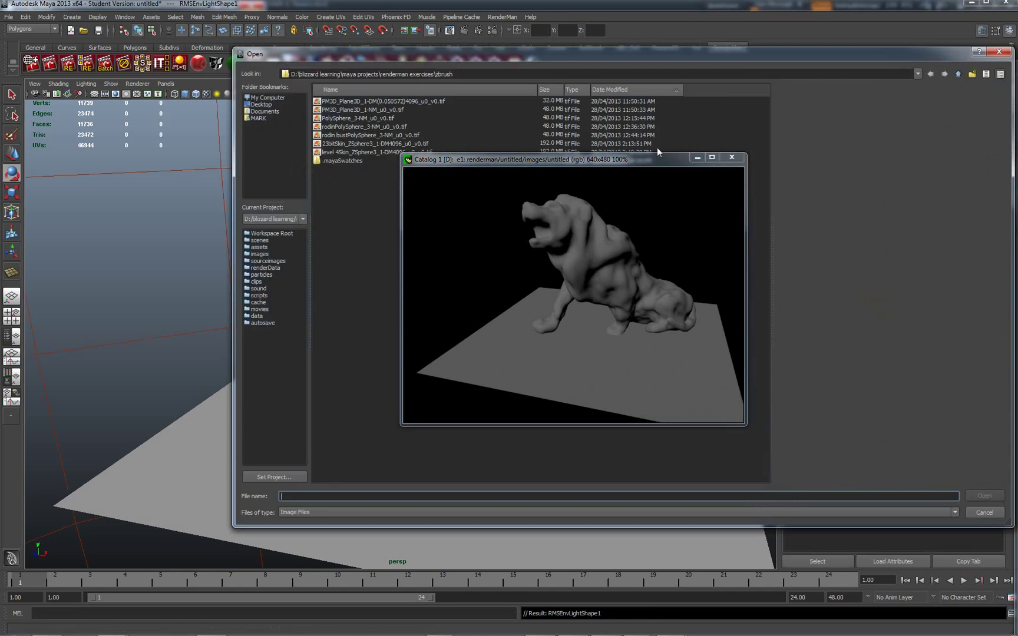
{"action": "left_click_drag", "start_coordinate": [655, 161], "coordinate": [951, 148]}
{"action": "left_click", "coordinate": [917, 74]}
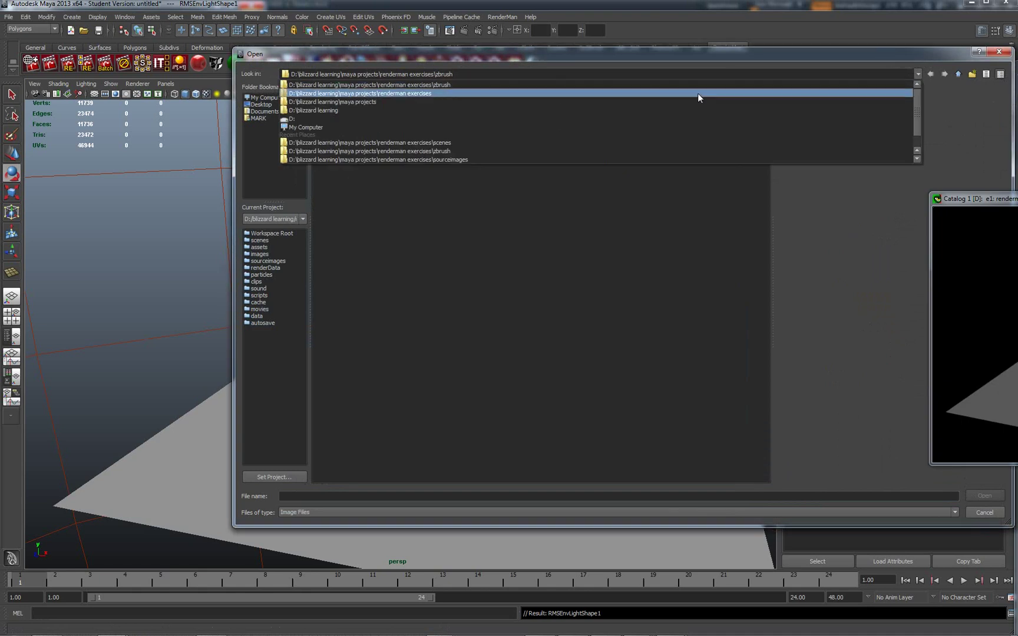
{"action": "left_click", "coordinate": [697, 95]}
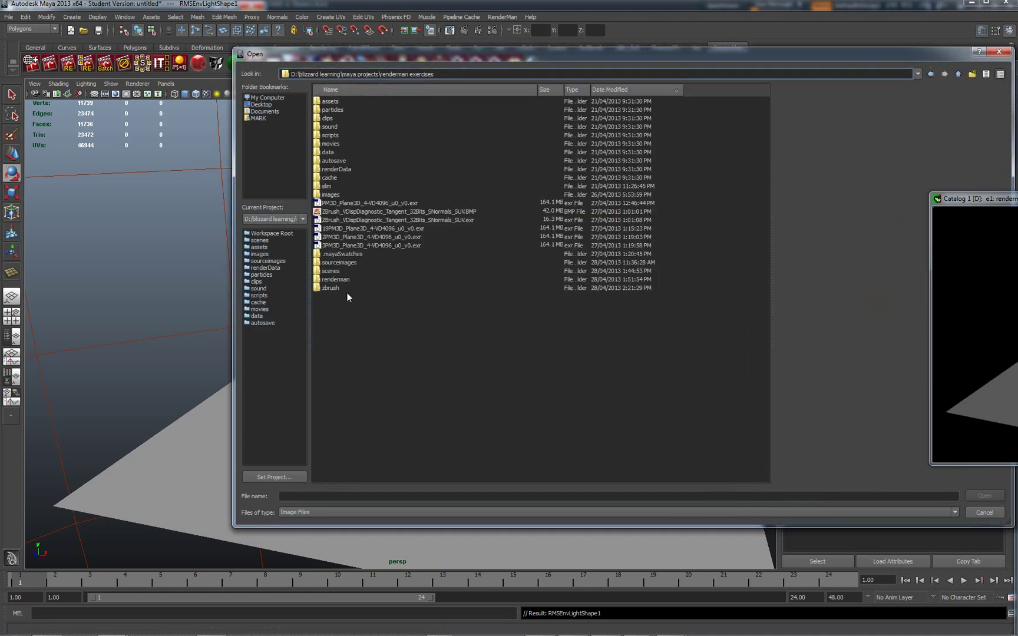
{"action": "left_click", "coordinate": [340, 263]}
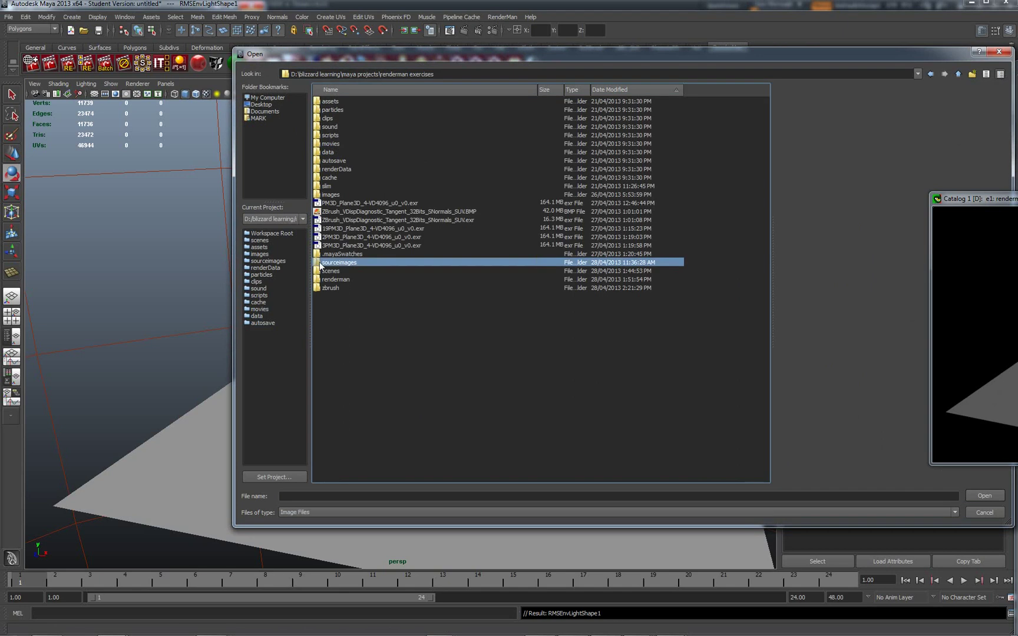
{"action": "double_click", "coordinate": [321, 263]}
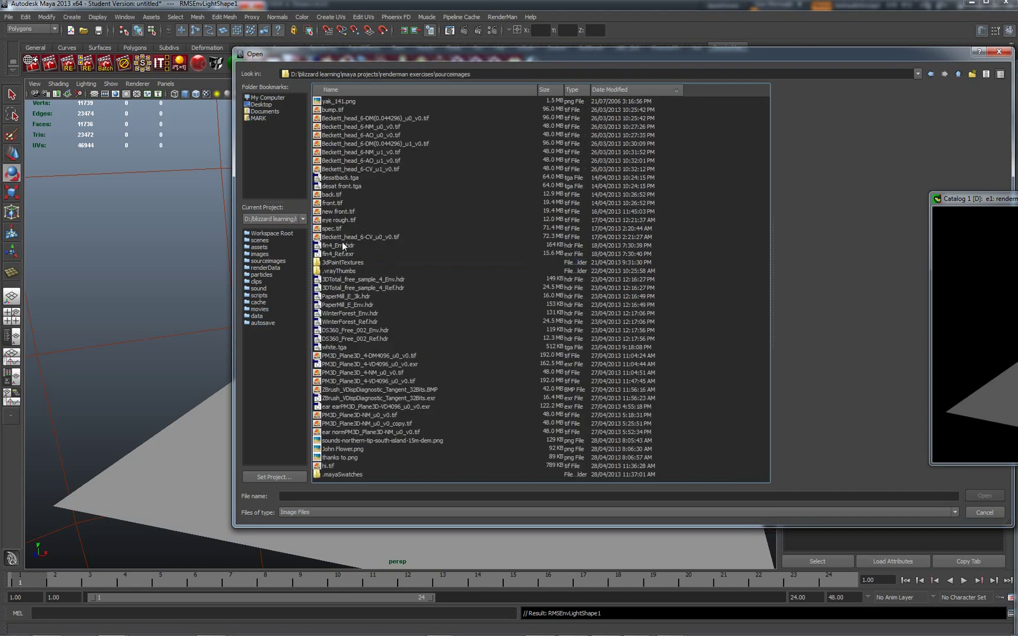
{"action": "left_click", "coordinate": [334, 254]}
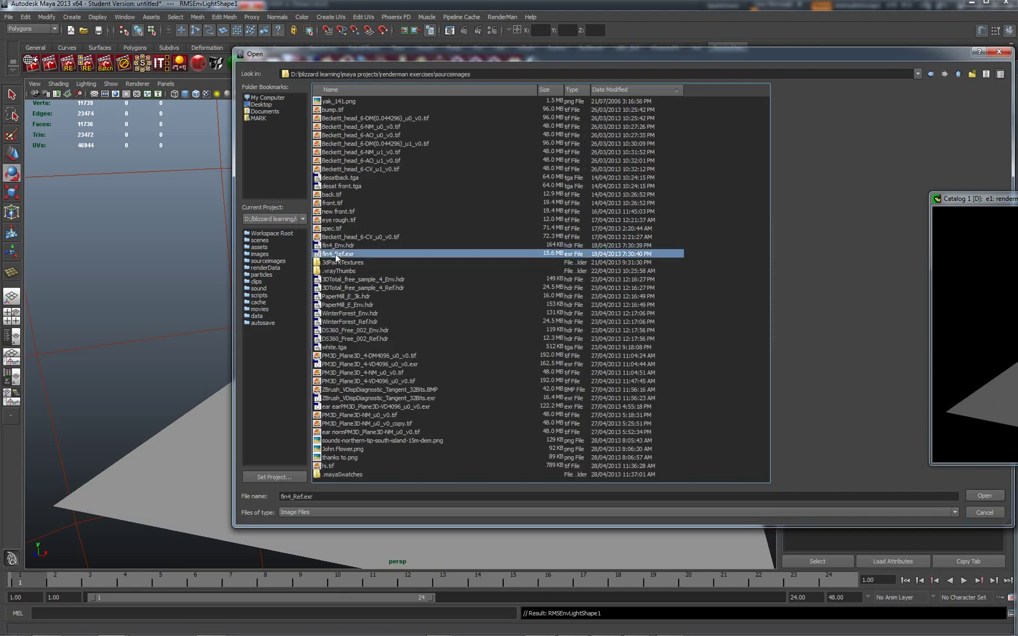
{"action": "left_click", "coordinate": [980, 498]}
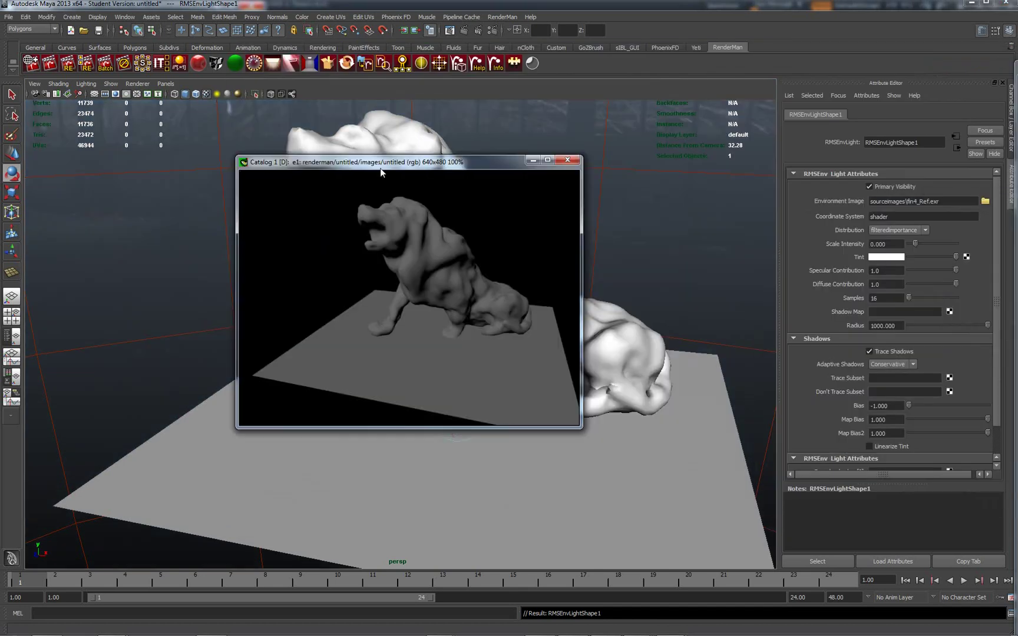
Re-render the lion with the environment light, set the light's samples to 128 and render again.
{"action": "right_click", "coordinate": [384, 254]}
{"action": "left_click", "coordinate": [406, 263]}
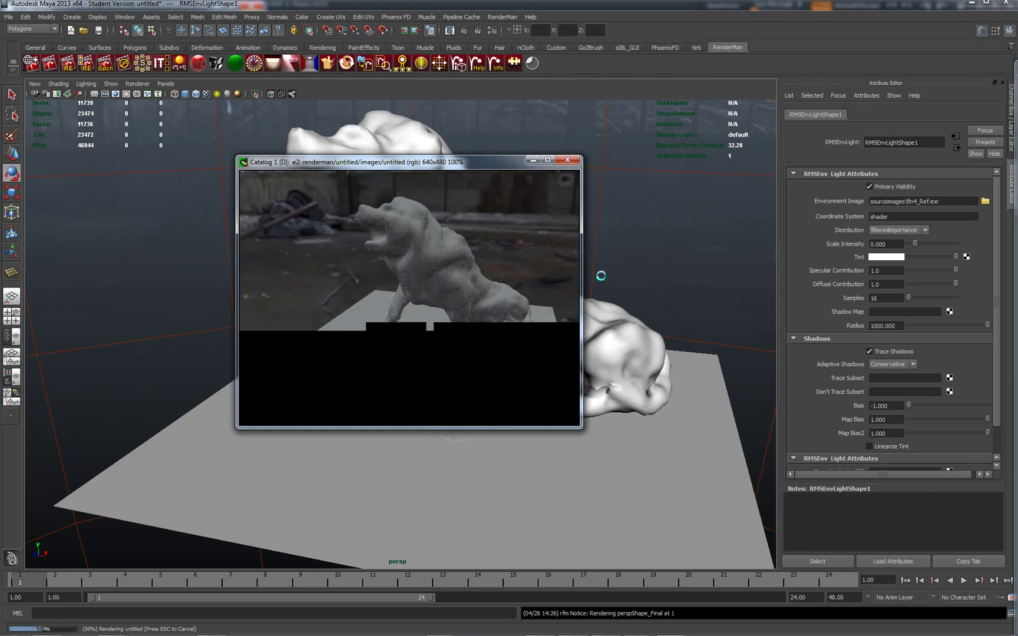
{"action": "double_click", "coordinate": [883, 297]}
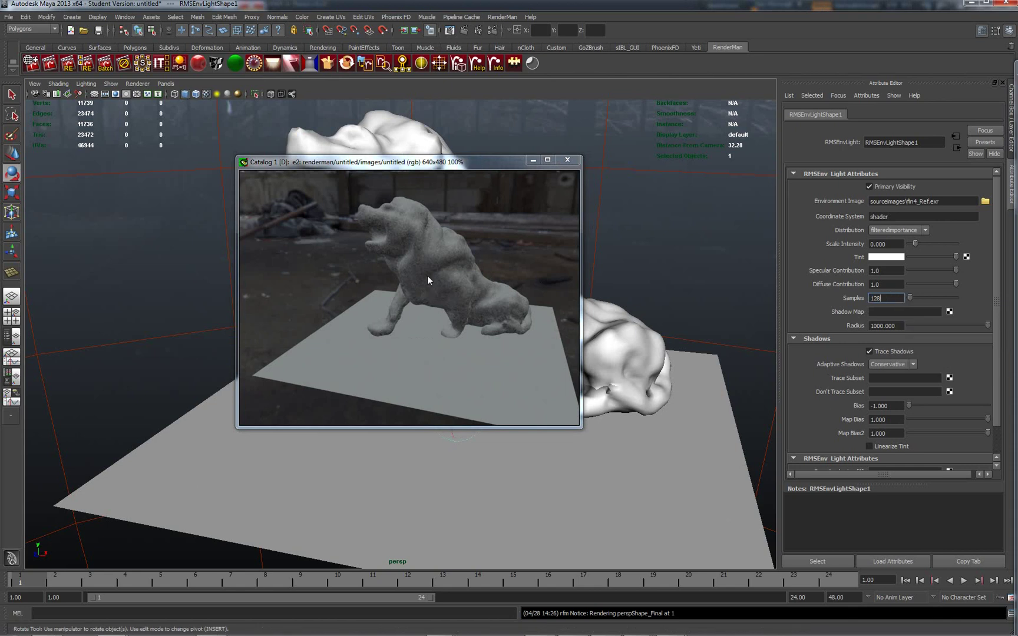
{"action": "right_click", "coordinate": [404, 256]}
{"action": "left_click", "coordinate": [429, 266]}
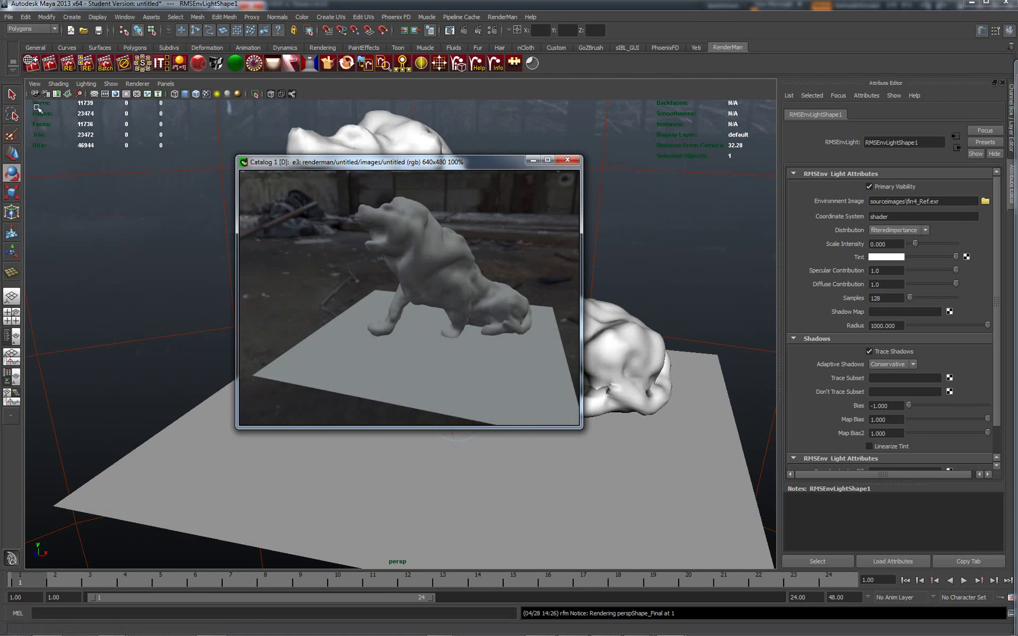
Enable ray tracing in the RenderMan render settings and re-render the scene.
{"action": "left_click", "coordinate": [32, 65]}
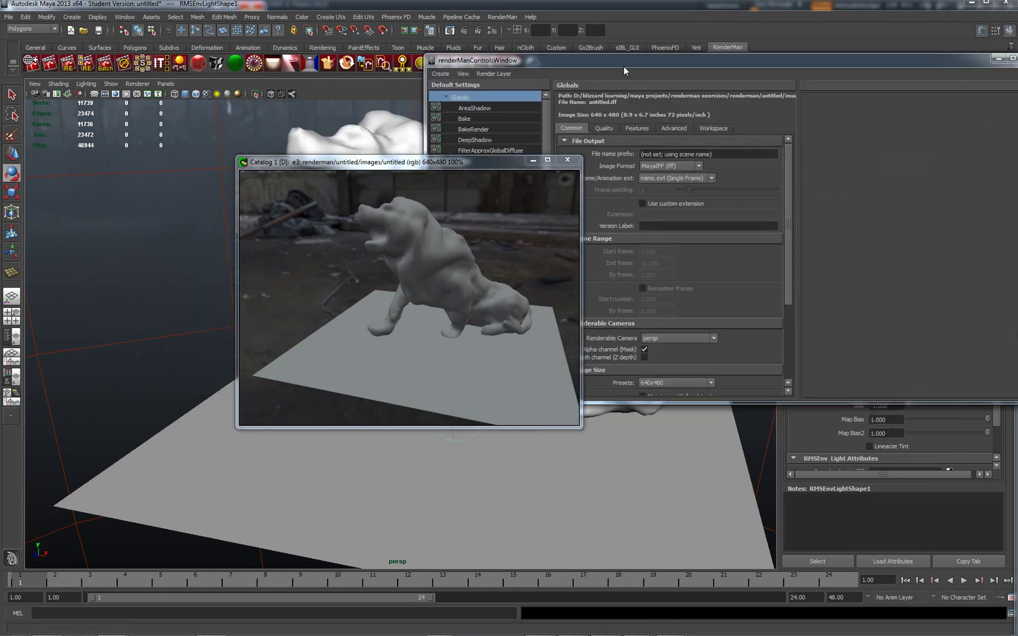
{"action": "left_click_drag", "start_coordinate": [492, 162], "coordinate": [281, 117]}
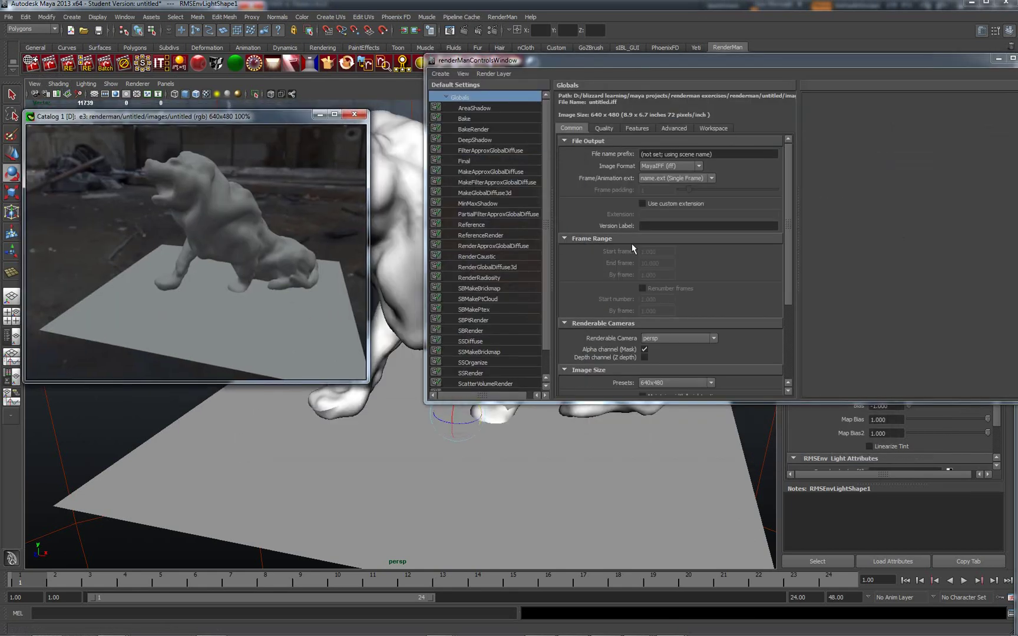
{"action": "left_click", "coordinate": [604, 128]}
{"action": "left_click", "coordinate": [636, 128]}
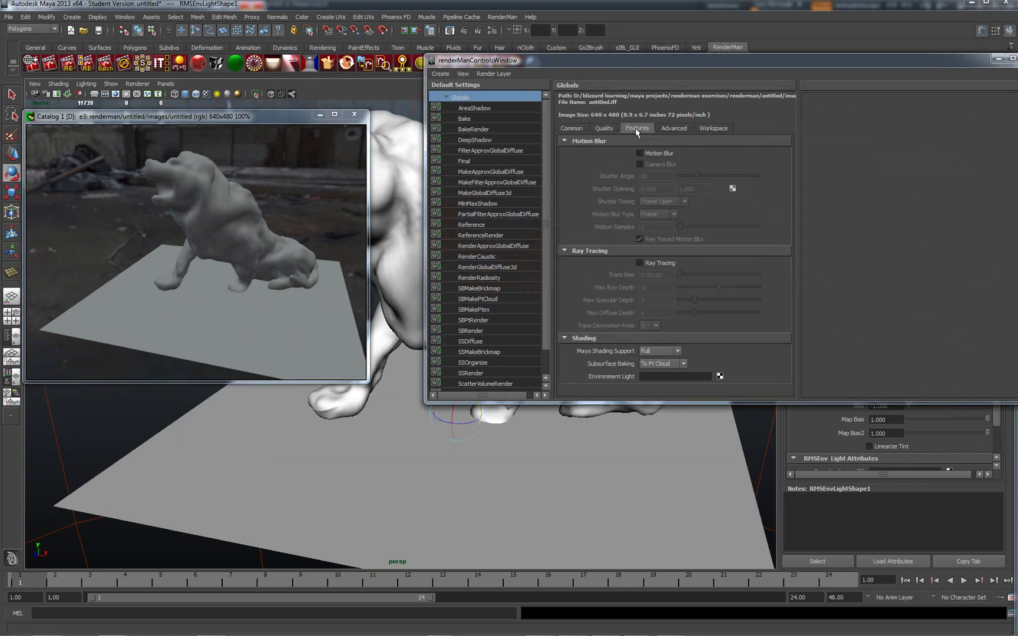
{"action": "left_click", "coordinate": [640, 262]}
{"action": "right_click", "coordinate": [201, 222]}
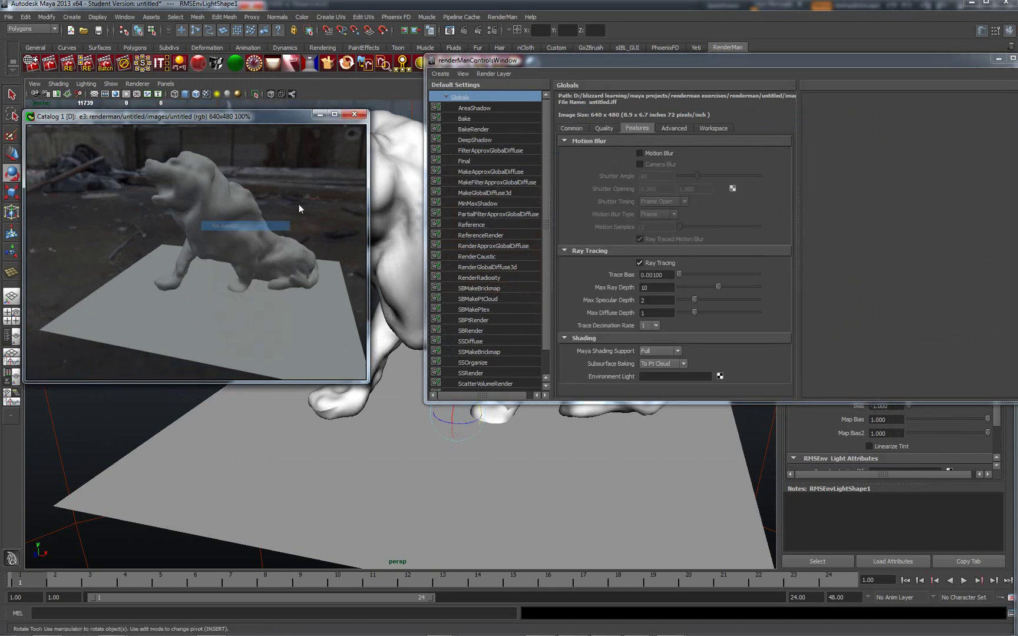
{"action": "left_click", "coordinate": [224, 227]}
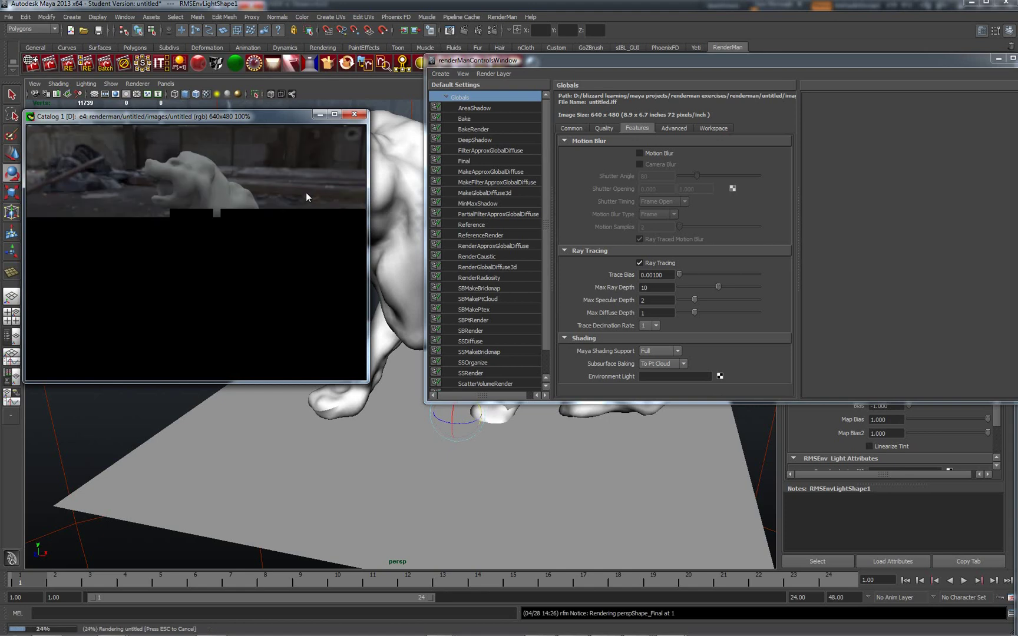
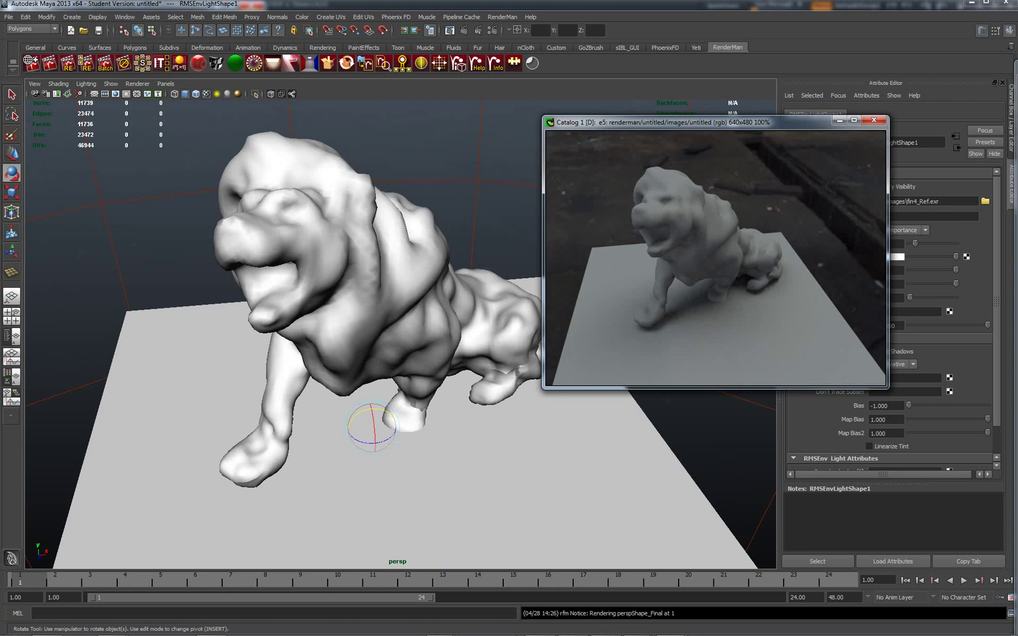
Switch to ZBrush and compare the lion's detail at subdivision level 4 with level 1, ending at level 1.
{"action": "left_click", "coordinate": [211, 625]}
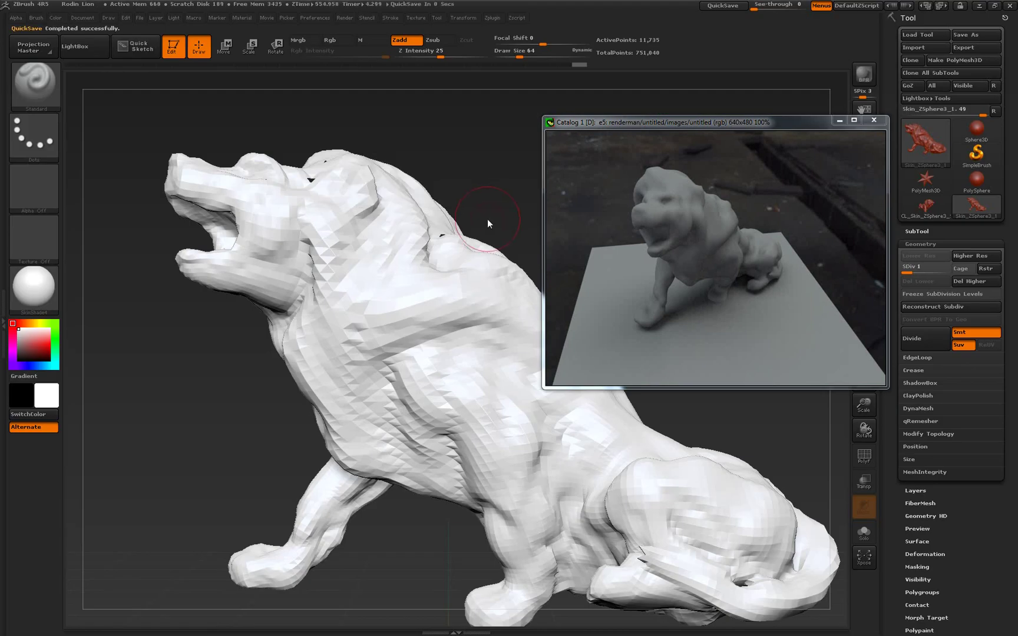
{"action": "mouse_move", "coordinate": [474, 196]}
{"action": "left_mouse_down"}
{"action": "mouse_move", "coordinate": [490, 216]}
{"action": "mouse_move", "coordinate": [455, 181]}
{"action": "mouse_move", "coordinate": [476, 208]}
{"action": "mouse_move", "coordinate": [466, 219]}
{"action": "left_mouse_up"}
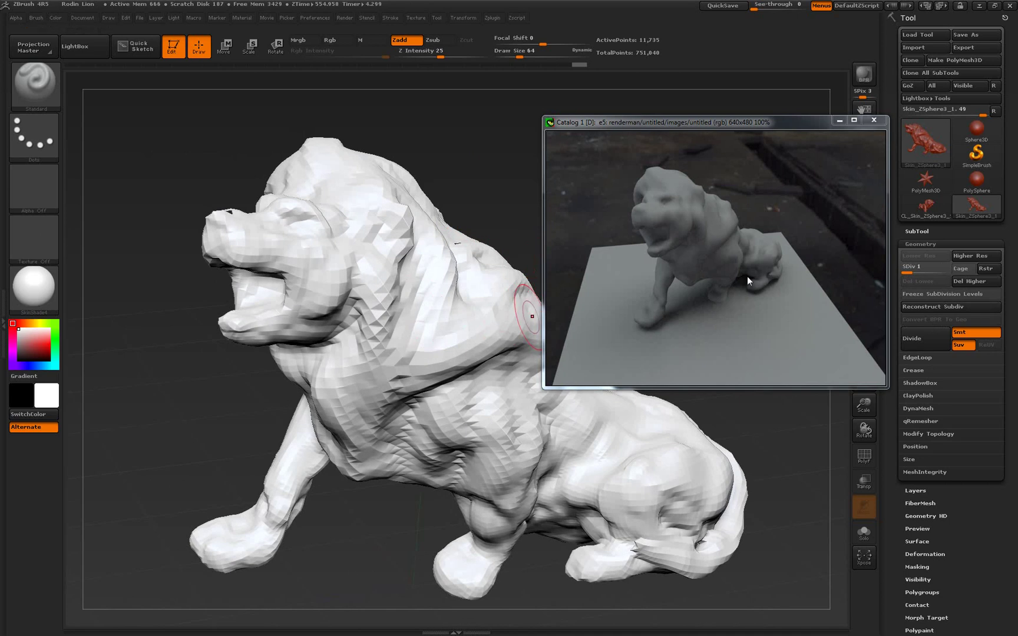
{"action": "left_click_drag", "start_coordinate": [913, 278], "coordinate": [937, 273]}
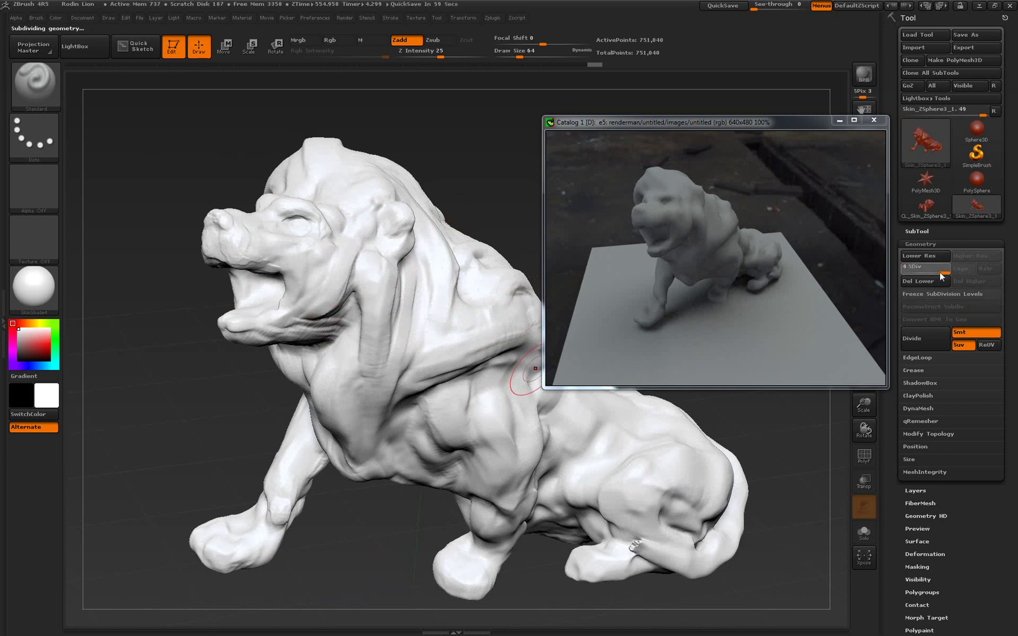
{"action": "left_click_drag", "start_coordinate": [941, 273], "coordinate": [904, 275]}
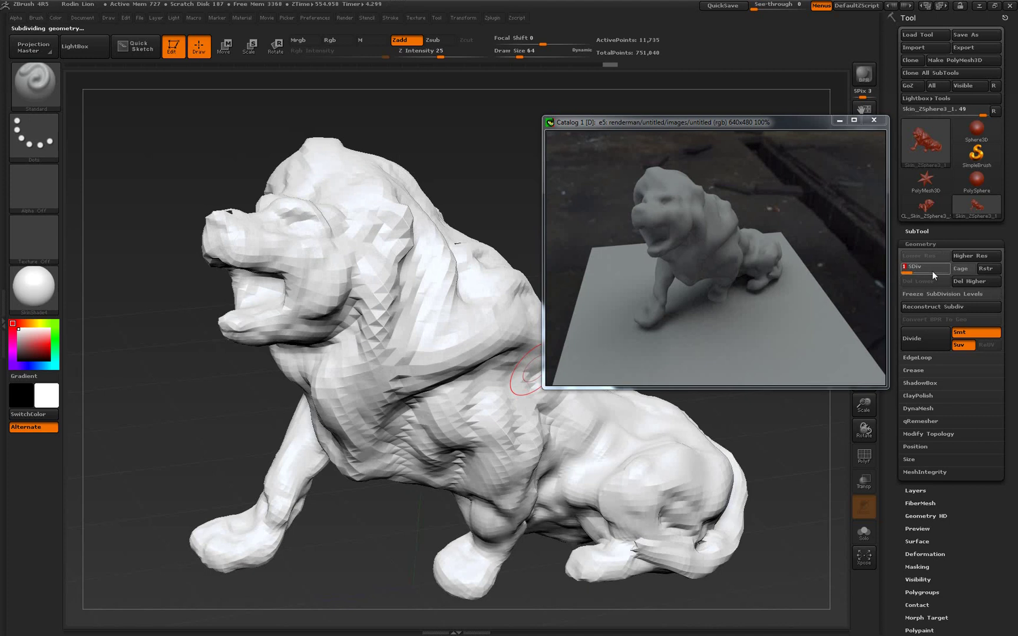
Set the displacement map's DpSubPix to 3 in the Multi Map Exporter.
{"action": "left_click", "coordinate": [490, 16]}
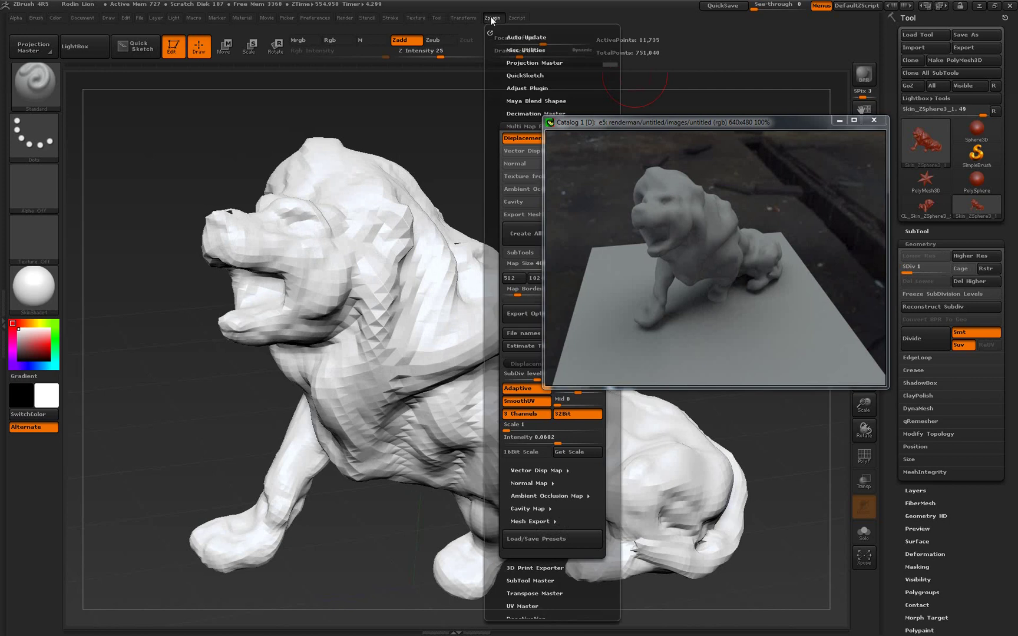
{"action": "left_click", "coordinate": [632, 124]}
{"action": "left_click_drag", "start_coordinate": [632, 124], "coordinate": [742, 77]}
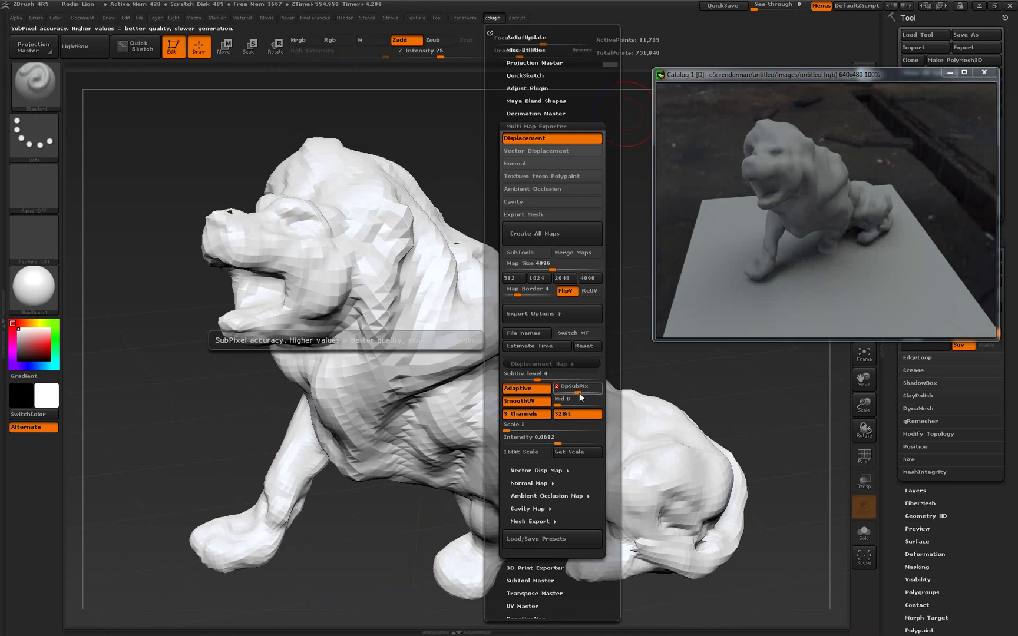
{"action": "left_click_drag", "start_coordinate": [585, 398], "coordinate": [587, 396]}
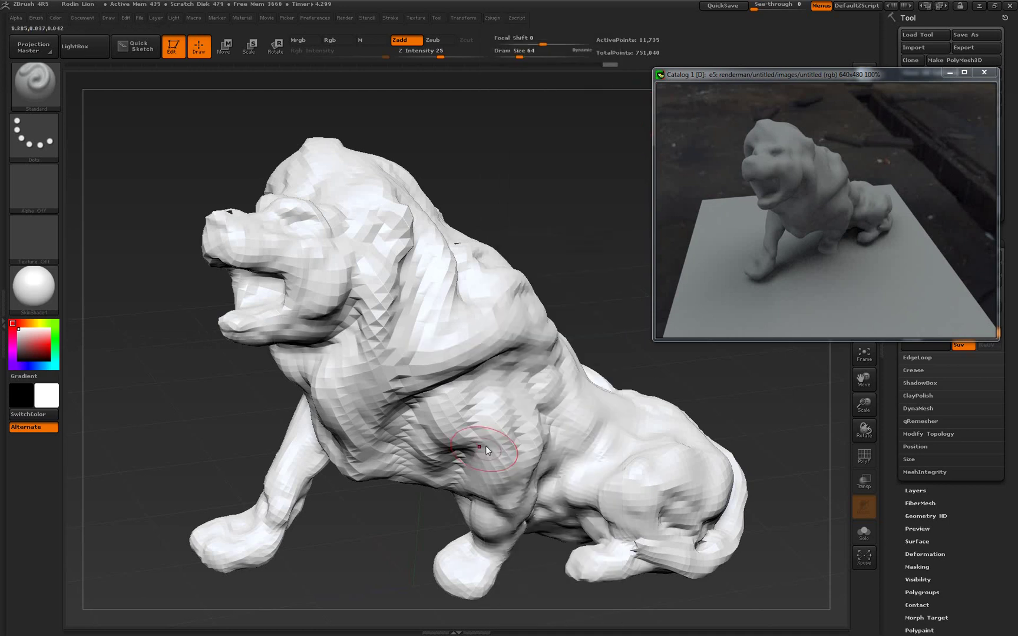
Create the lion's displacement map with the Multi Map Exporter, saving it as a TIF named lion in the zbrush folder.
{"action": "left_click", "coordinate": [496, 16]}
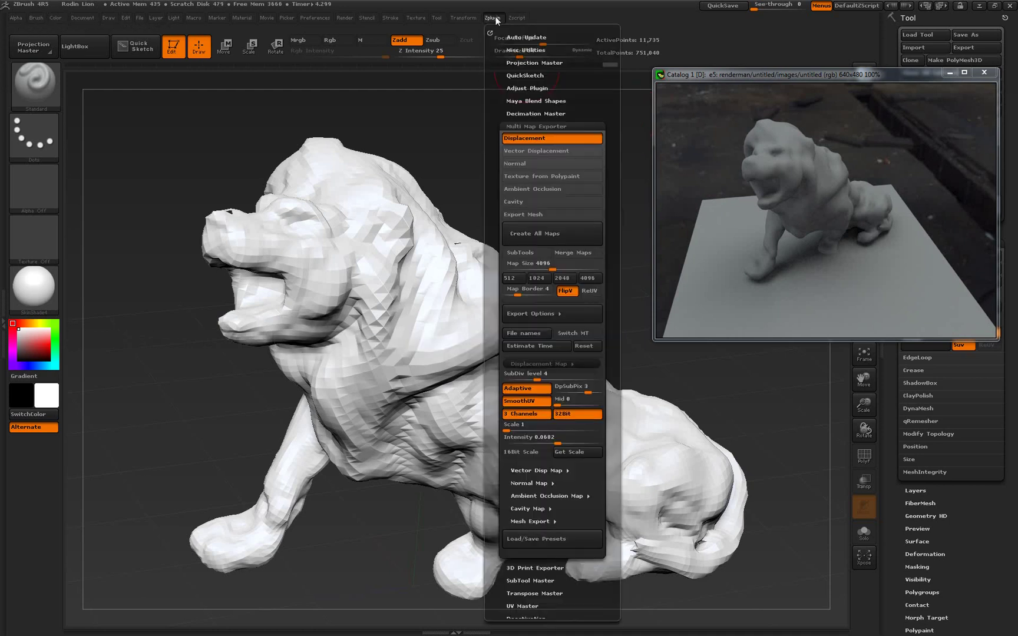
{"action": "left_click", "coordinate": [542, 235]}
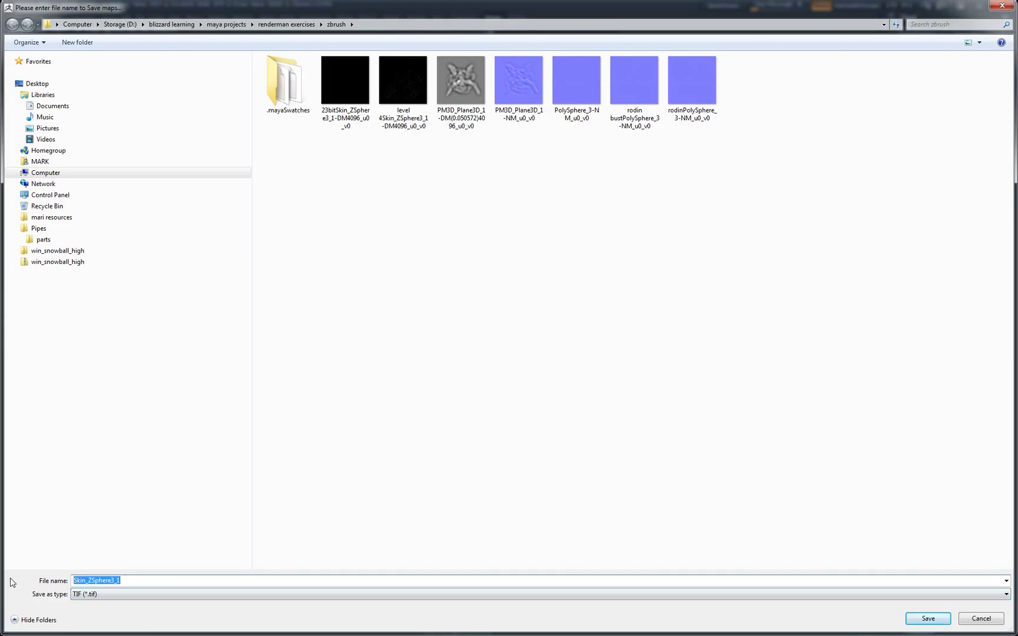
{"action": "type", "text": "lion"}
{"action": "left_click", "coordinate": [926, 621]}
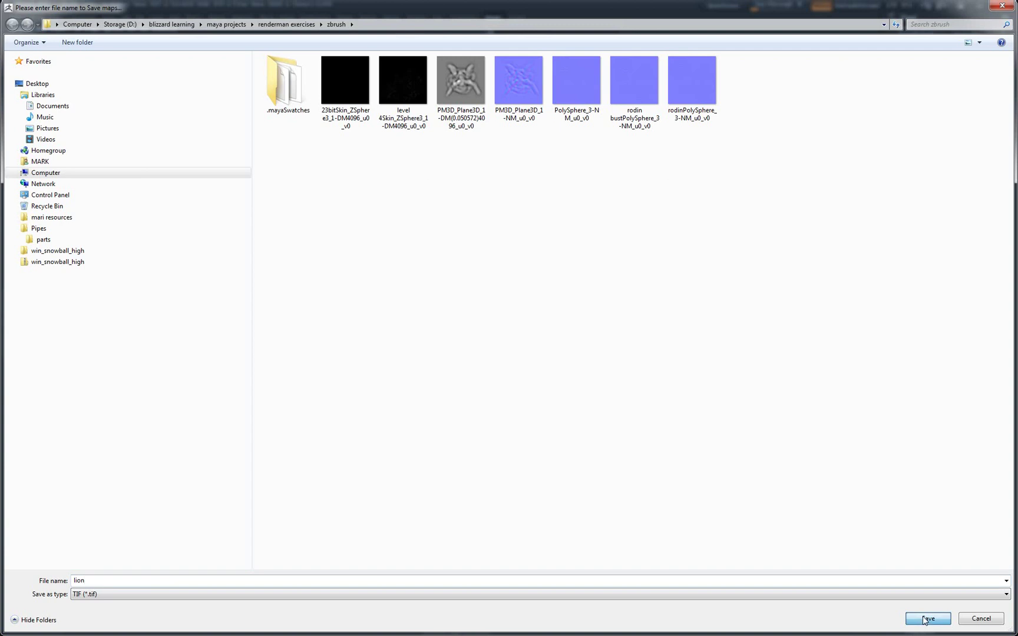
{"action": "left_click", "coordinate": [995, 594]}
{"action": "left_click", "coordinate": [995, 604]}
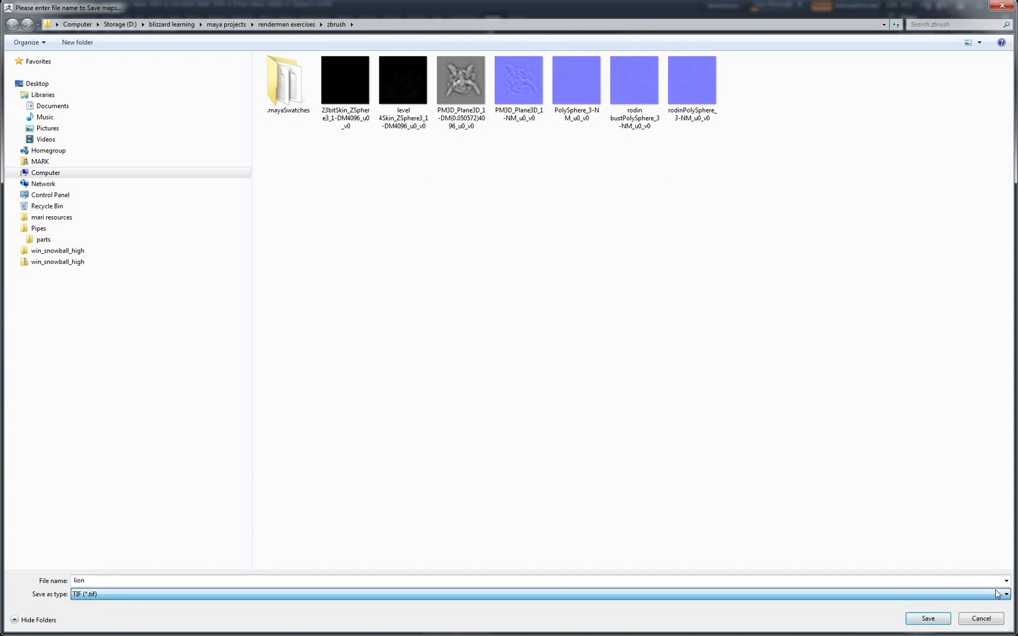
{"action": "left_click", "coordinate": [929, 621]}
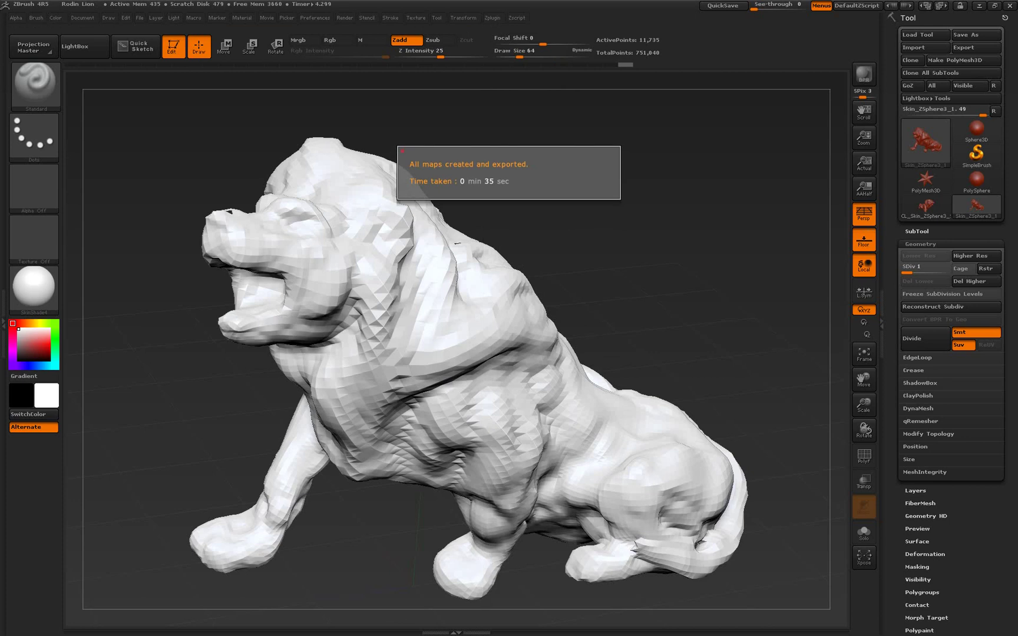
Switch back to Maya, select the lion and show its RMSMatte2 shader settings with the RMSMatte Attributes section collapsed.
{"action": "key", "text": "super"}
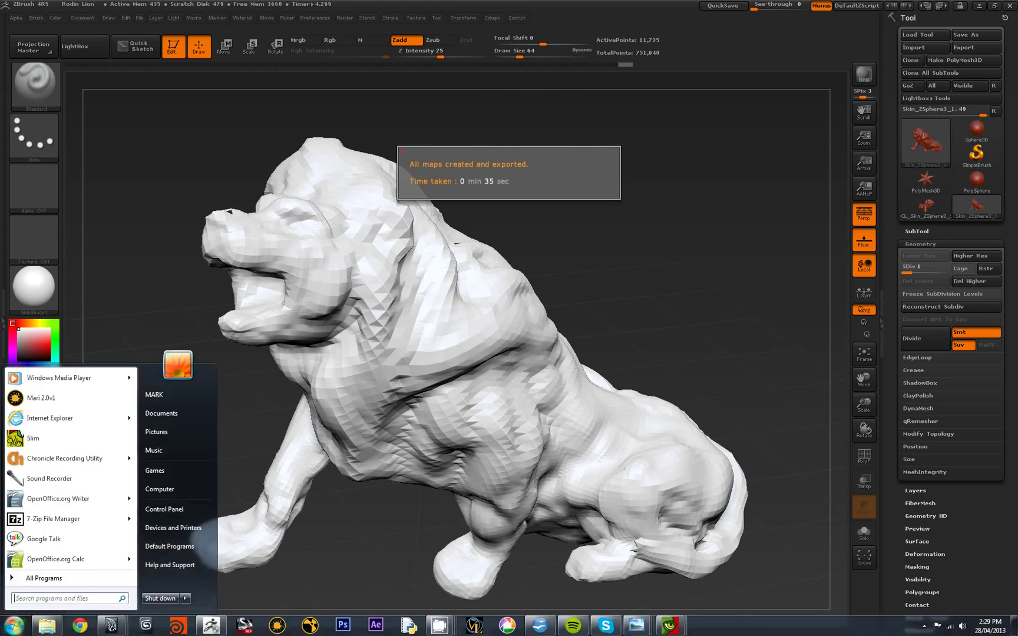
{"action": "left_click", "coordinate": [111, 625]}
{"action": "left_click", "coordinate": [161, 567]}
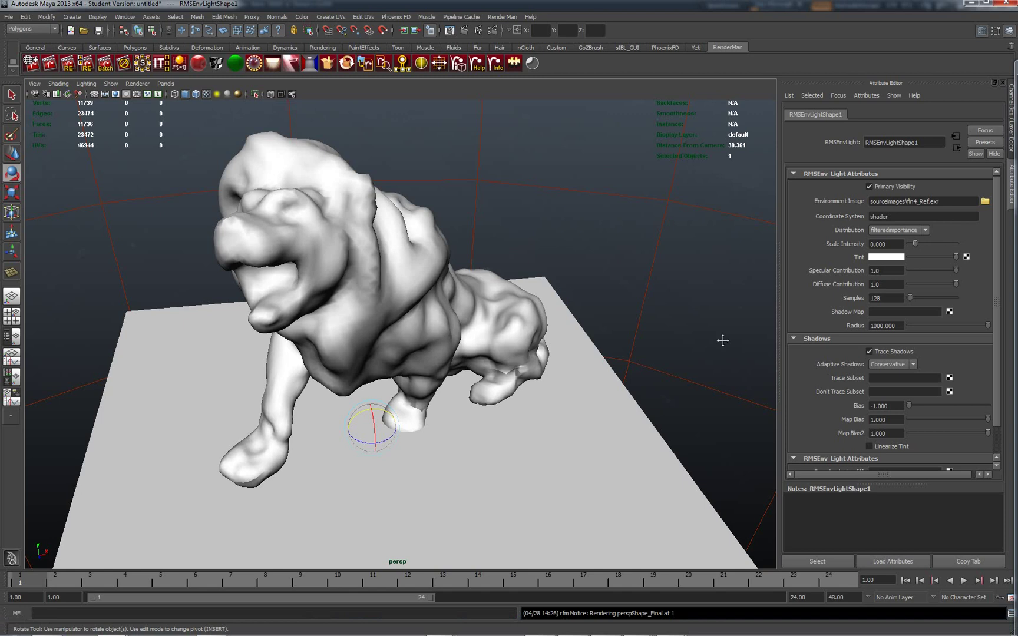
{"action": "left_click", "coordinate": [423, 287]}
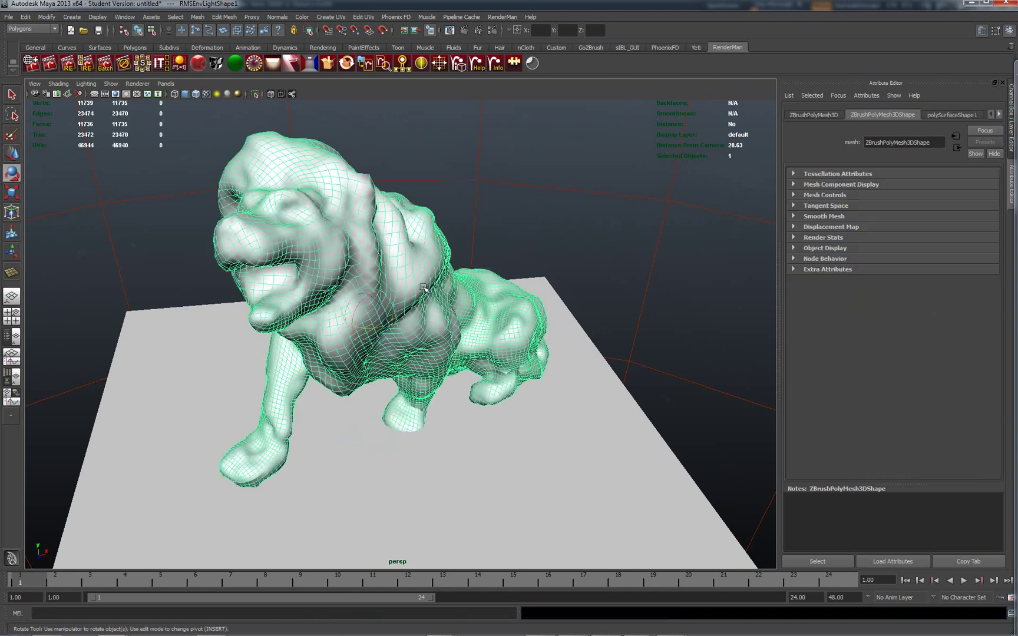
{"action": "left_click", "coordinate": [999, 115]}
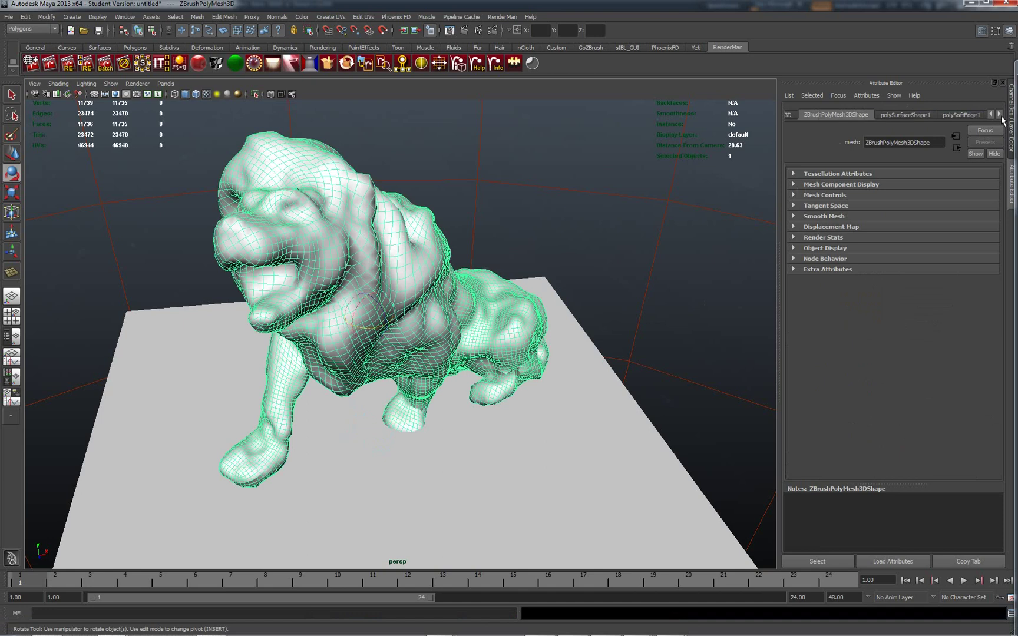
{"action": "left_click", "coordinate": [999, 115]}
{"action": "left_click", "coordinate": [964, 114]}
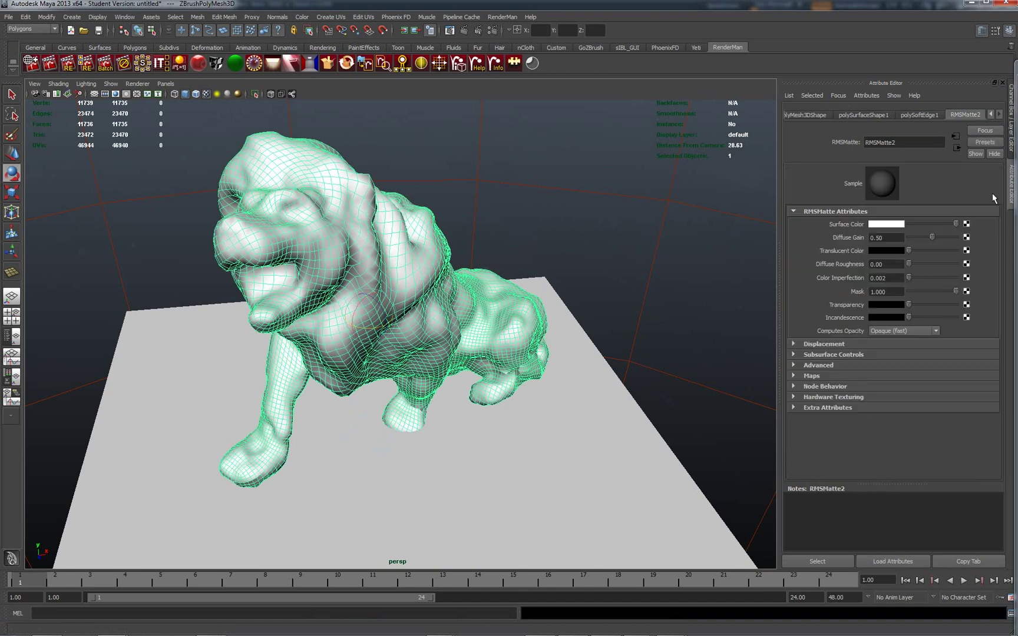
{"action": "left_click", "coordinate": [793, 210]}
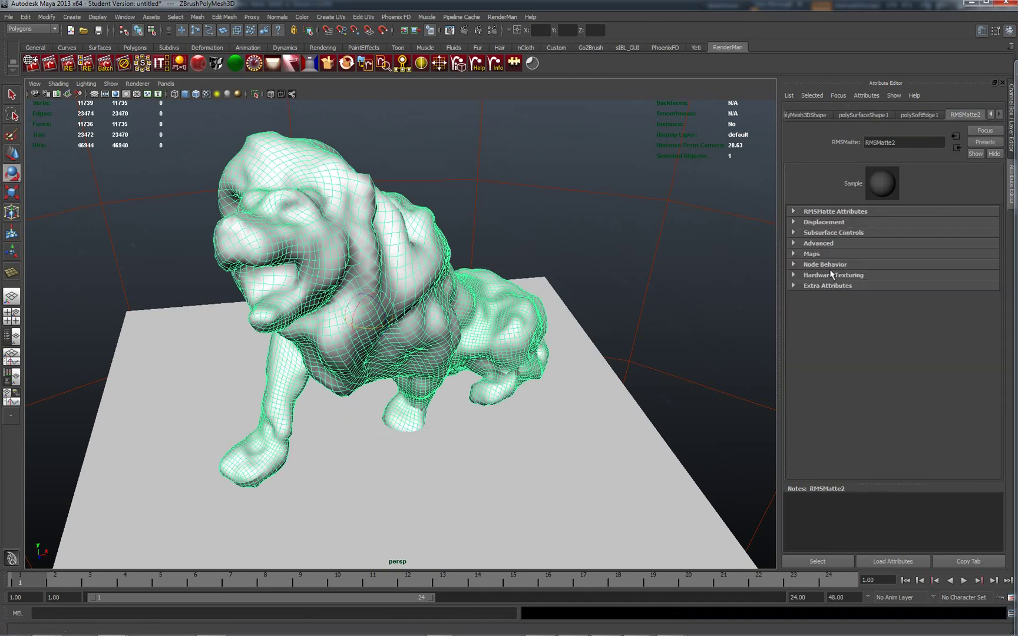
Set the Displacement option of the lion's RMSMatte2 shader to Displace.
{"action": "left_click", "coordinate": [794, 222]}
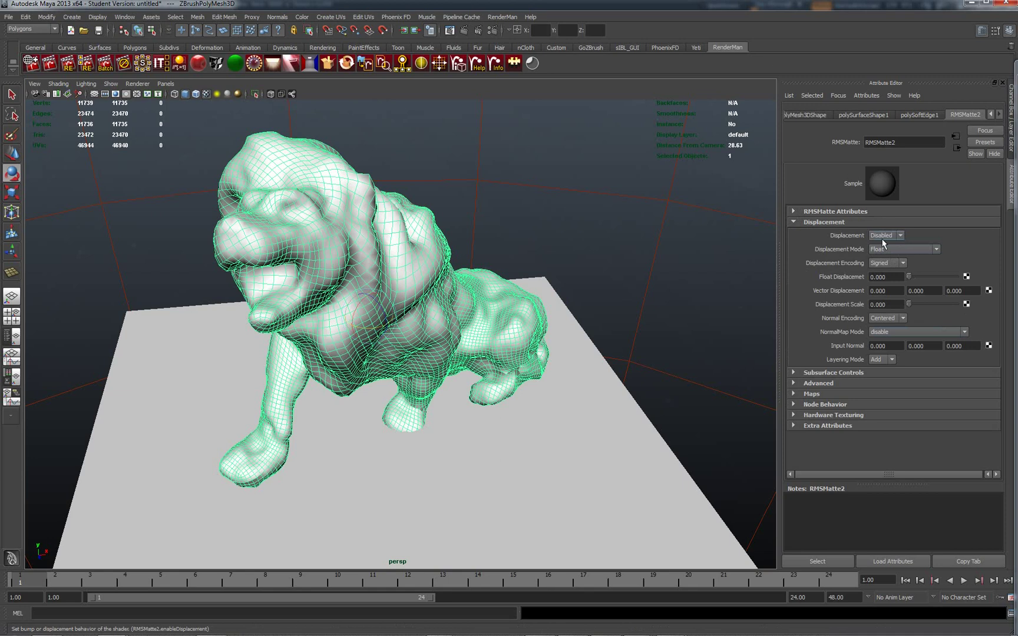
{"action": "left_click", "coordinate": [900, 236]}
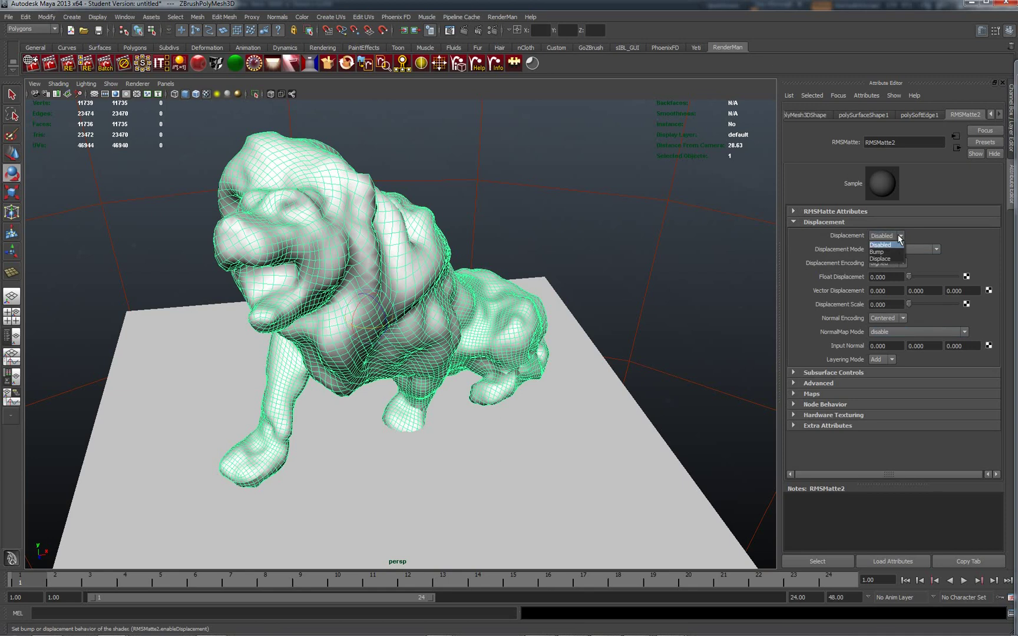
{"action": "left_click", "coordinate": [886, 259]}
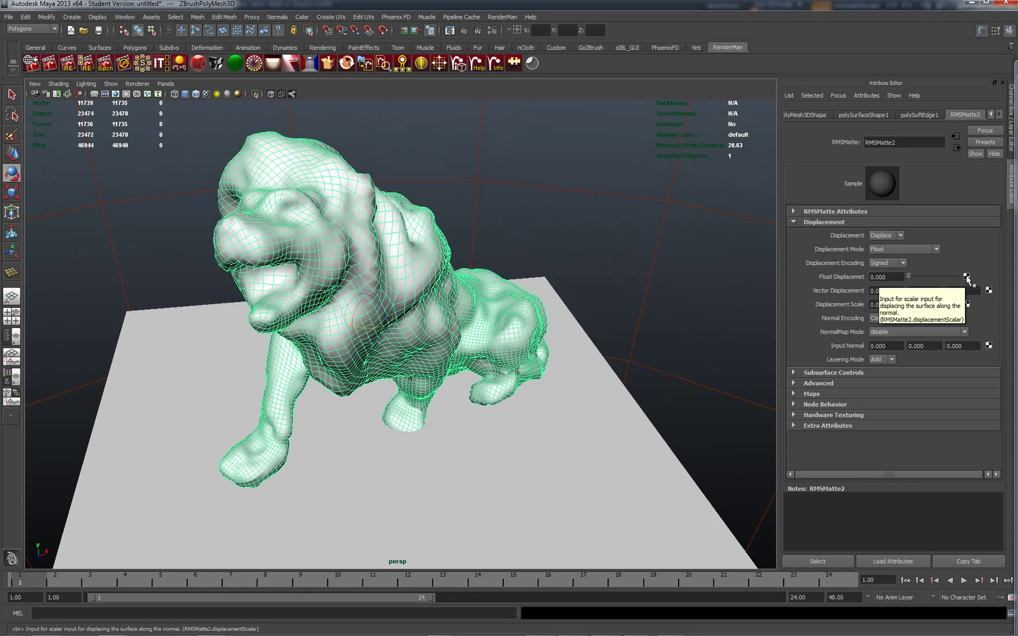
Connect a File texture to the shader's Float Displacement and load lionSkin_ZSphere3_1-DM4096_u0_v0.tif into it.
{"action": "left_click", "coordinate": [966, 276]}
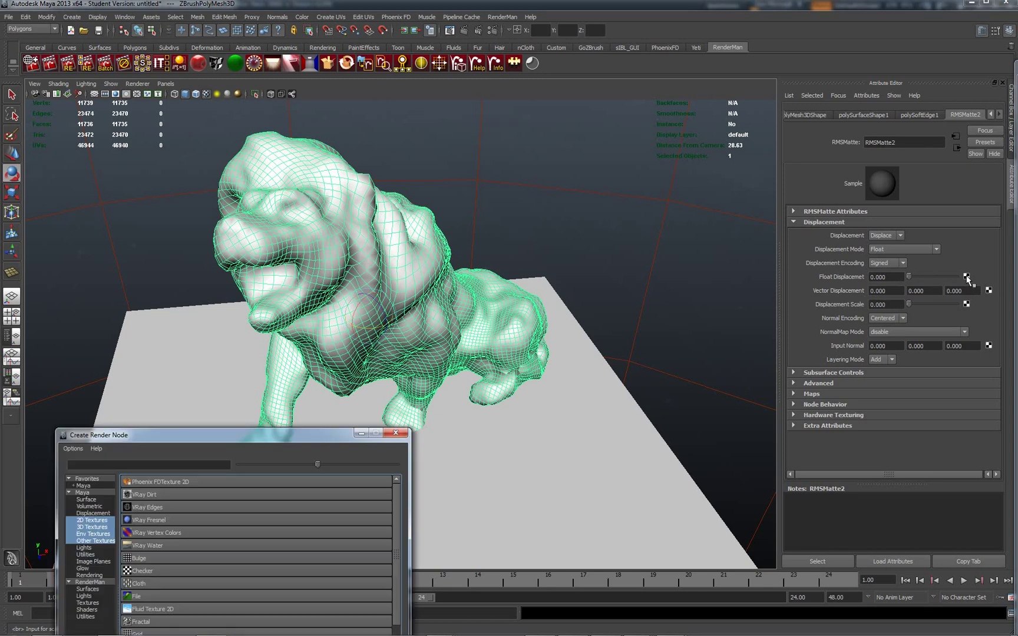
{"action": "left_click_drag", "start_coordinate": [331, 441], "coordinate": [462, 145]}
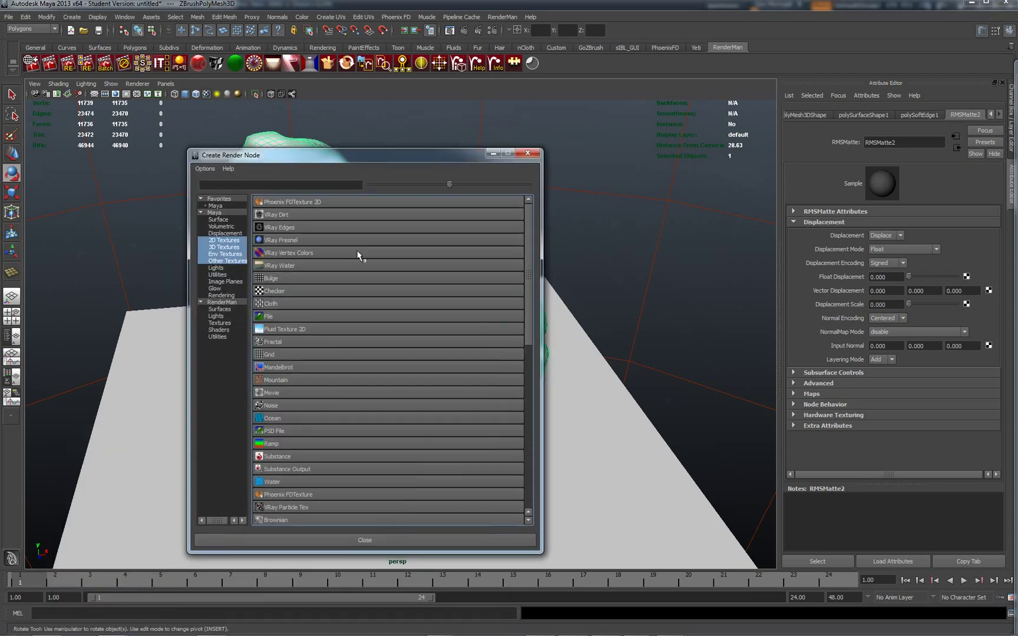
{"action": "left_click", "coordinate": [308, 305]}
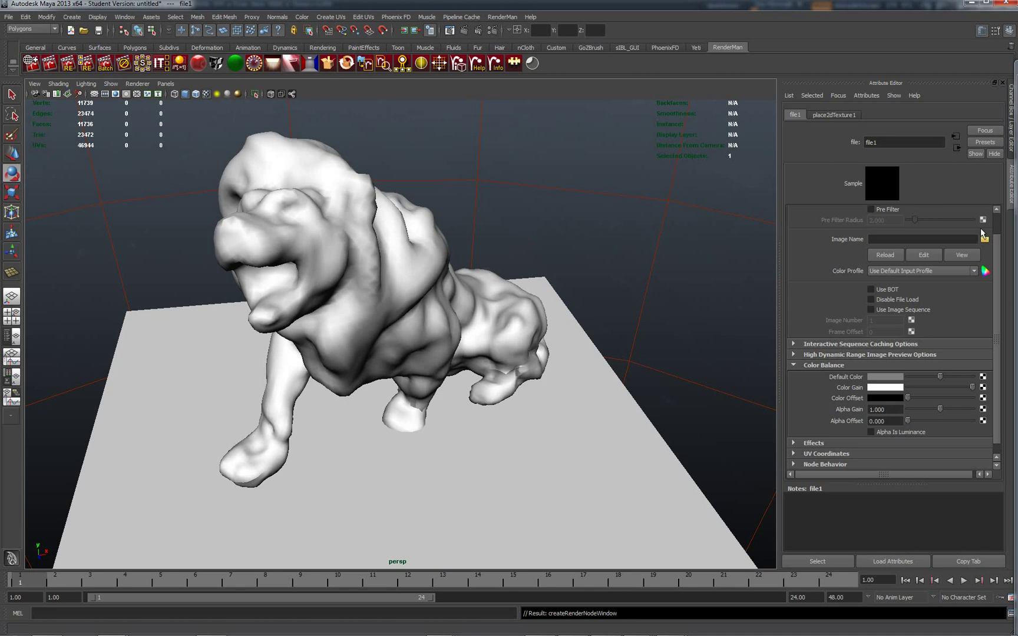
{"action": "left_click", "coordinate": [984, 239]}
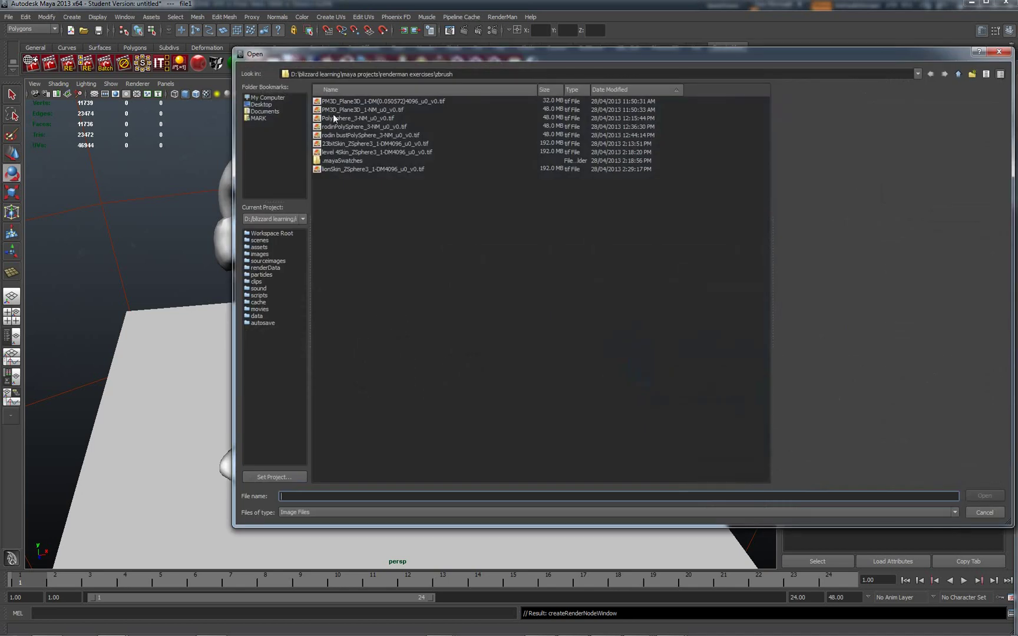
{"action": "left_click", "coordinate": [341, 169]}
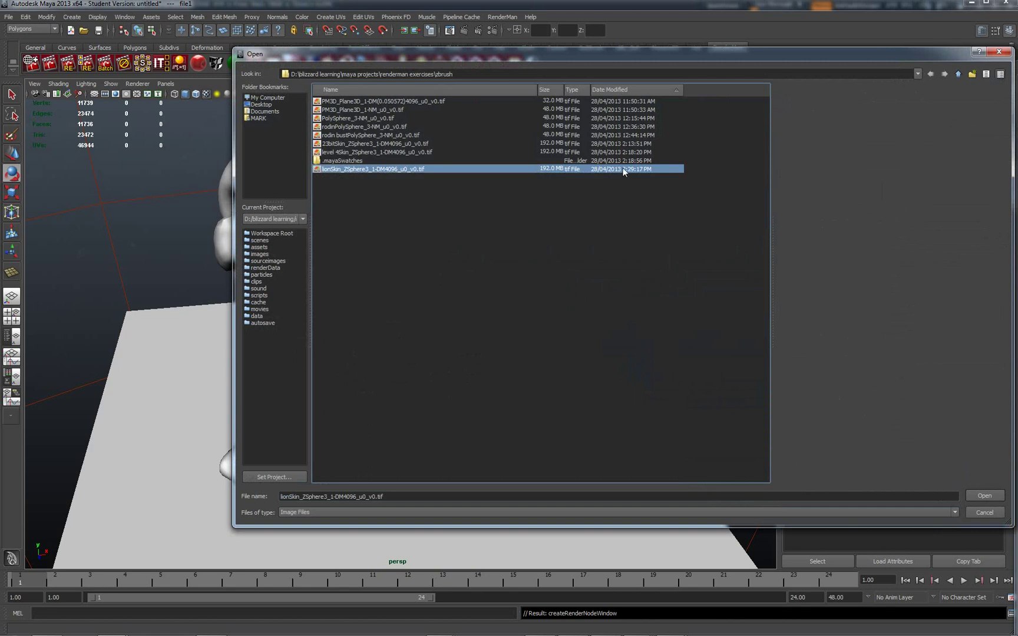
{"action": "left_click", "coordinate": [983, 496]}
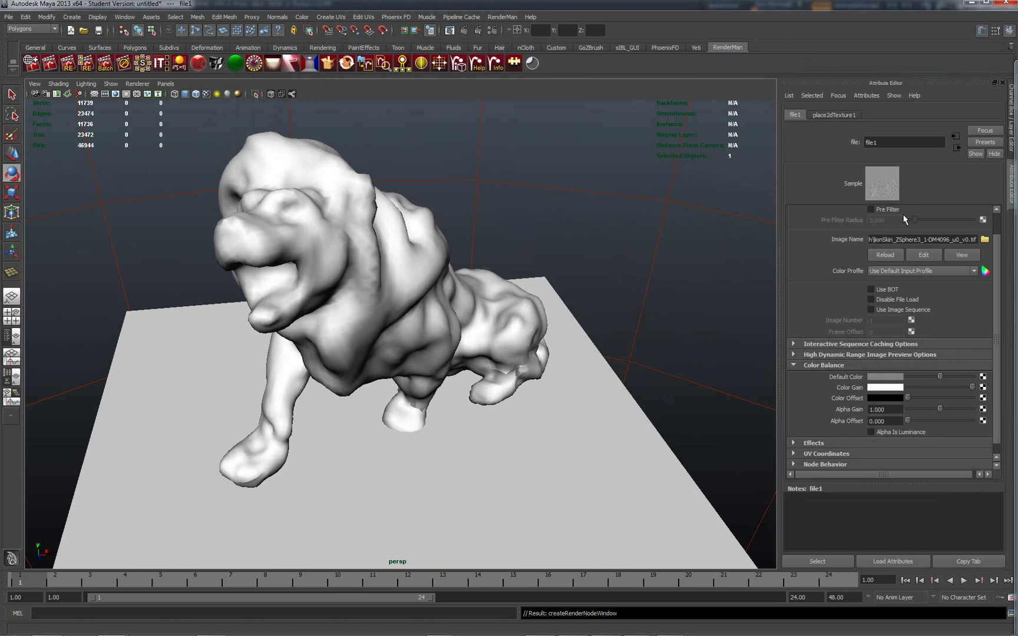
Set the displacement file texture's Filter Type to Off and its Color Profile to Linear sRGB.
{"action": "scroll", "coordinate": [997, 273], "scroll_direction": "up", "scroll_amount": 1}
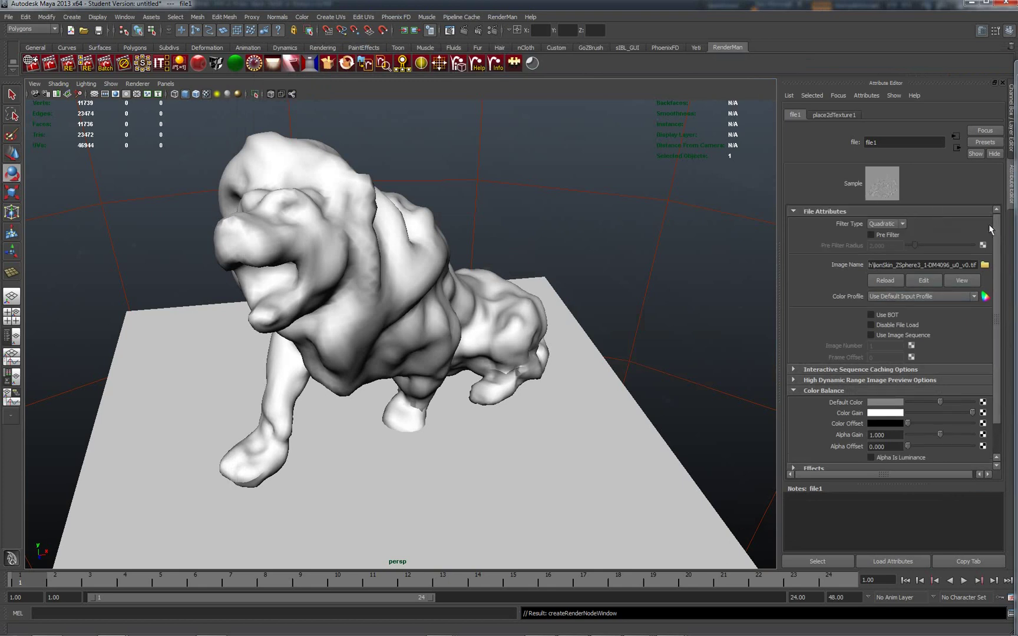
{"action": "left_click", "coordinate": [901, 224]}
{"action": "left_click", "coordinate": [878, 234]}
{"action": "left_click", "coordinate": [957, 296]}
{"action": "left_click", "coordinate": [893, 313]}
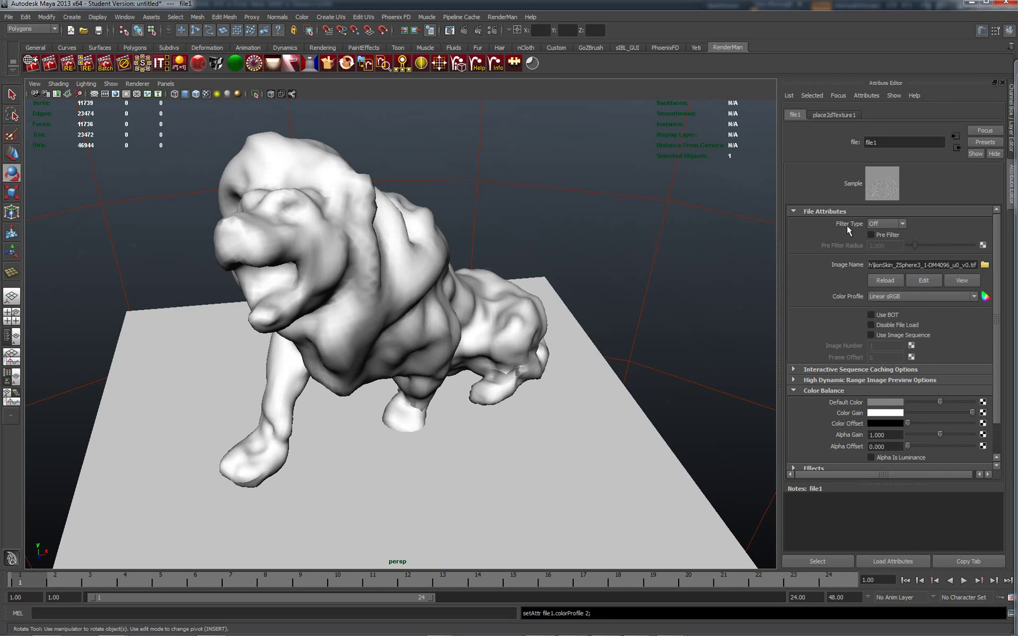
Bring up the lion's render window, toggle its Always on Top option and re-render the scene.
{"action": "mouse_move", "coordinate": [541, 626]}
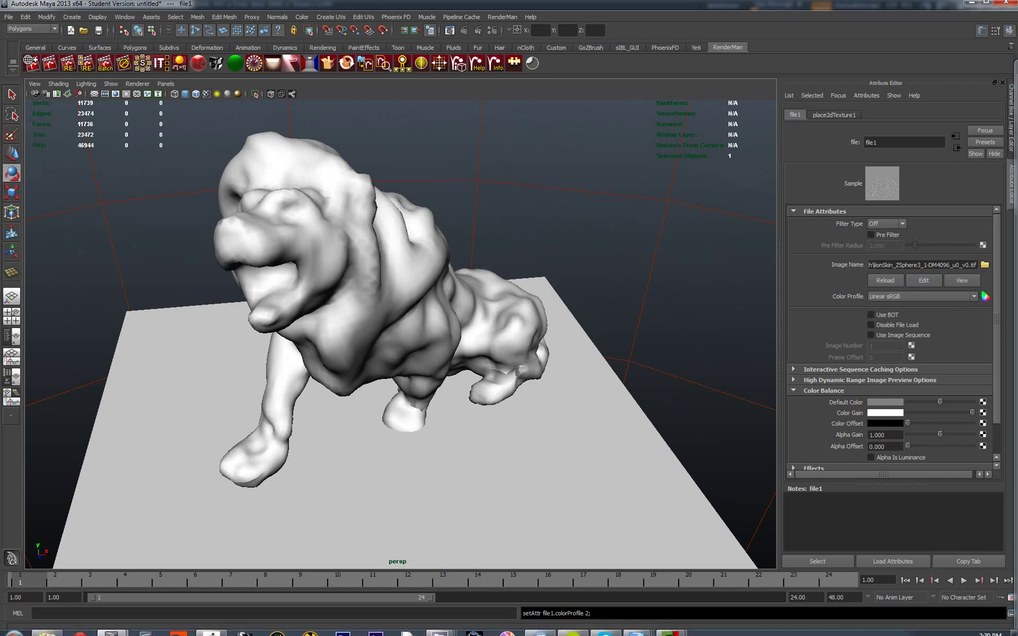
{"action": "mouse_move", "coordinate": [669, 626]}
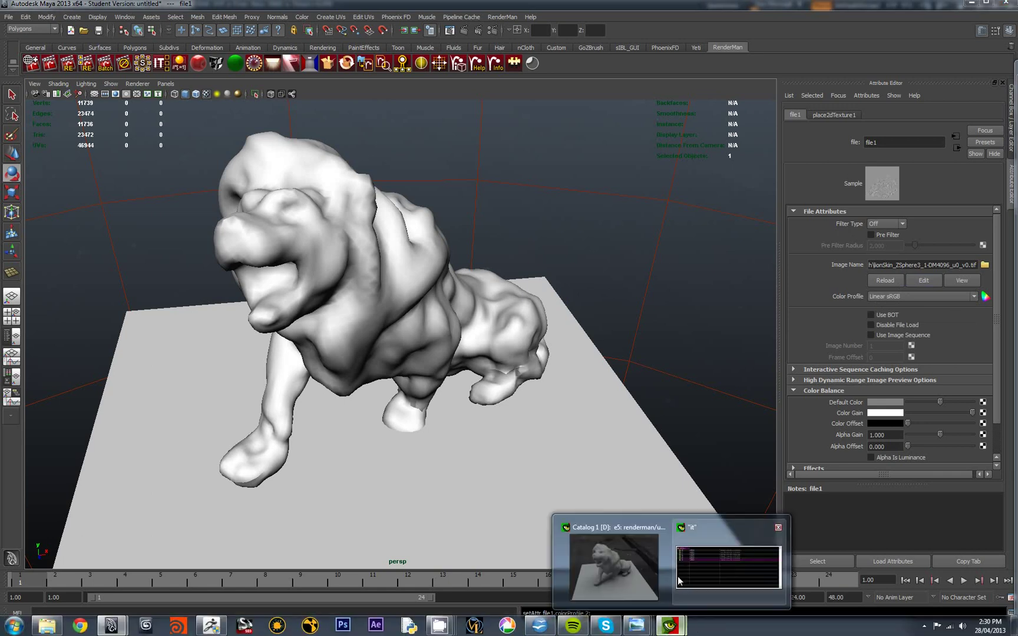
{"action": "left_click", "coordinate": [638, 562]}
{"action": "left_click_drag", "start_coordinate": [755, 78], "coordinate": [550, 91]}
{"action": "right_click", "coordinate": [563, 160]}
{"action": "left_click", "coordinate": [609, 238]}
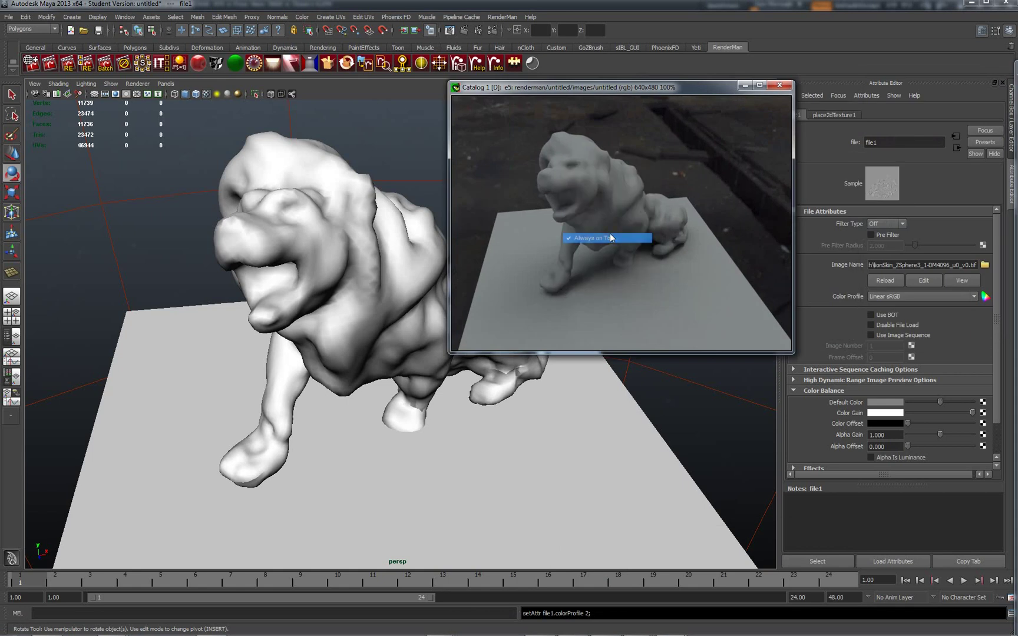
{"action": "right_click", "coordinate": [623, 157]}
{"action": "left_click", "coordinate": [646, 157]}
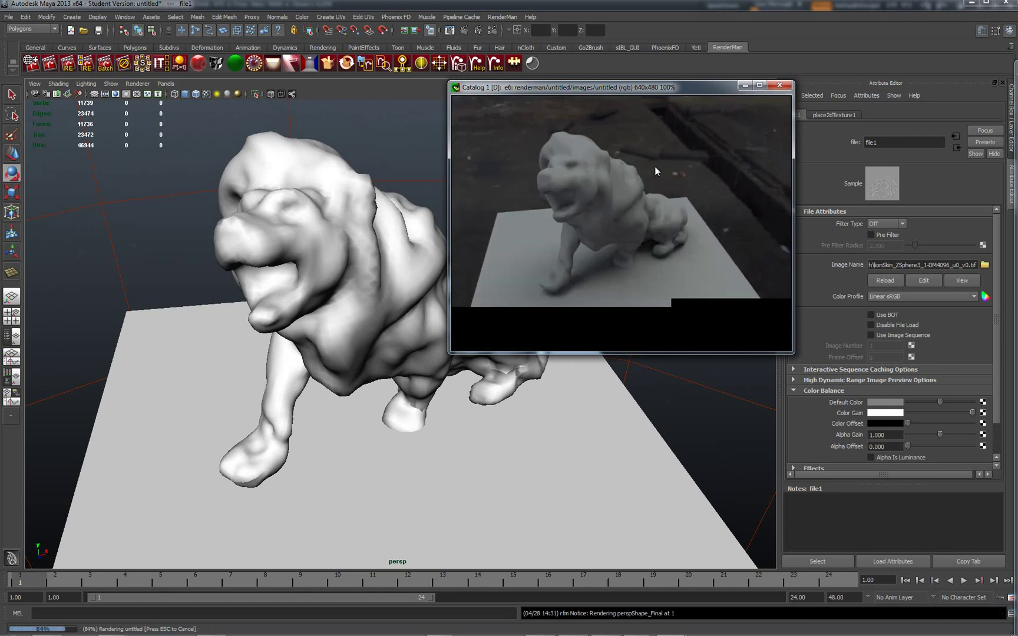
Select the lion to show its RMSMatte2 shader, and set the render window to Always on Top, clear of the shader settings.
{"action": "left_click", "coordinate": [353, 207]}
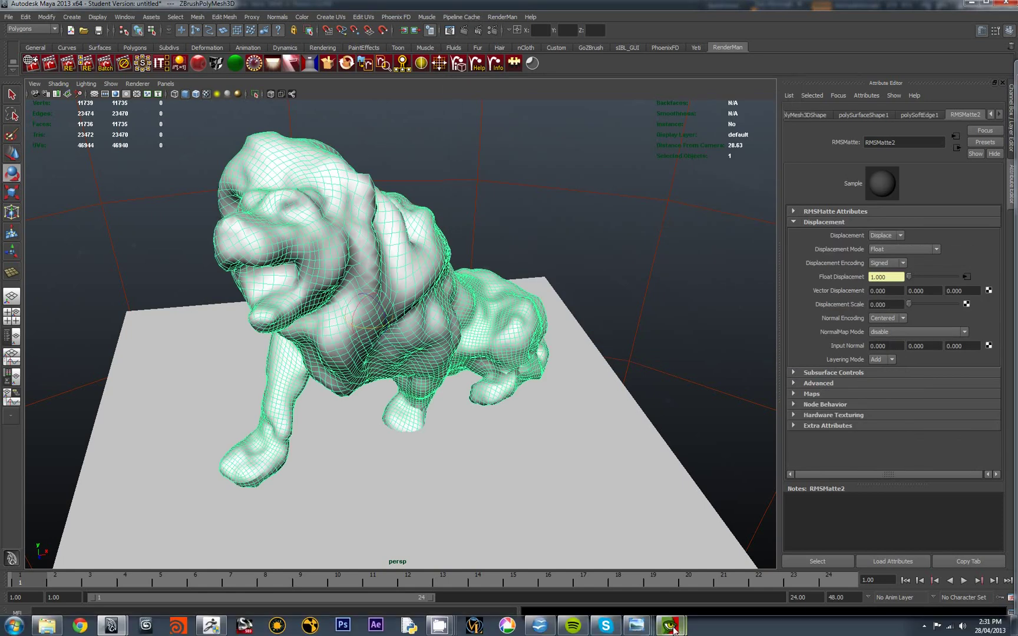
{"action": "mouse_move", "coordinate": [669, 628]}
{"action": "left_click", "coordinate": [636, 554]}
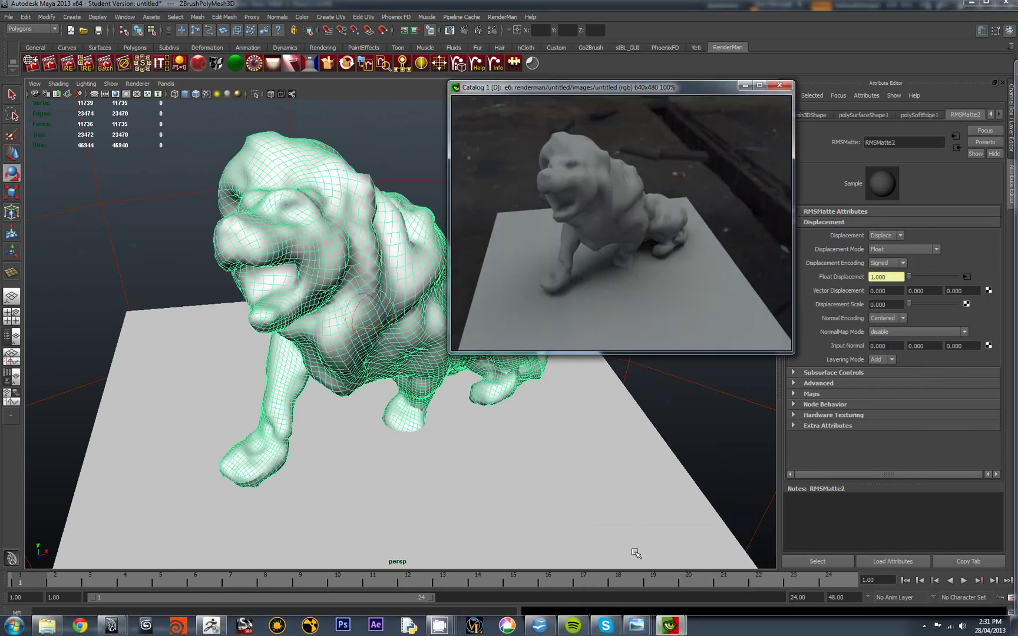
{"action": "right_click", "coordinate": [540, 239]}
{"action": "left_click", "coordinate": [566, 326]}
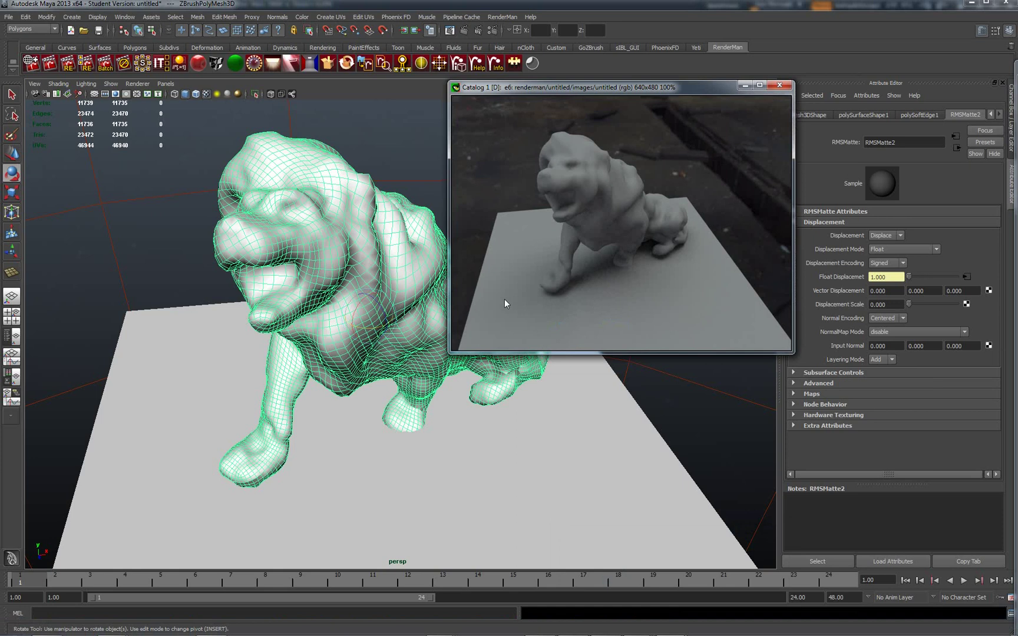
{"action": "right_click", "coordinate": [525, 294]}
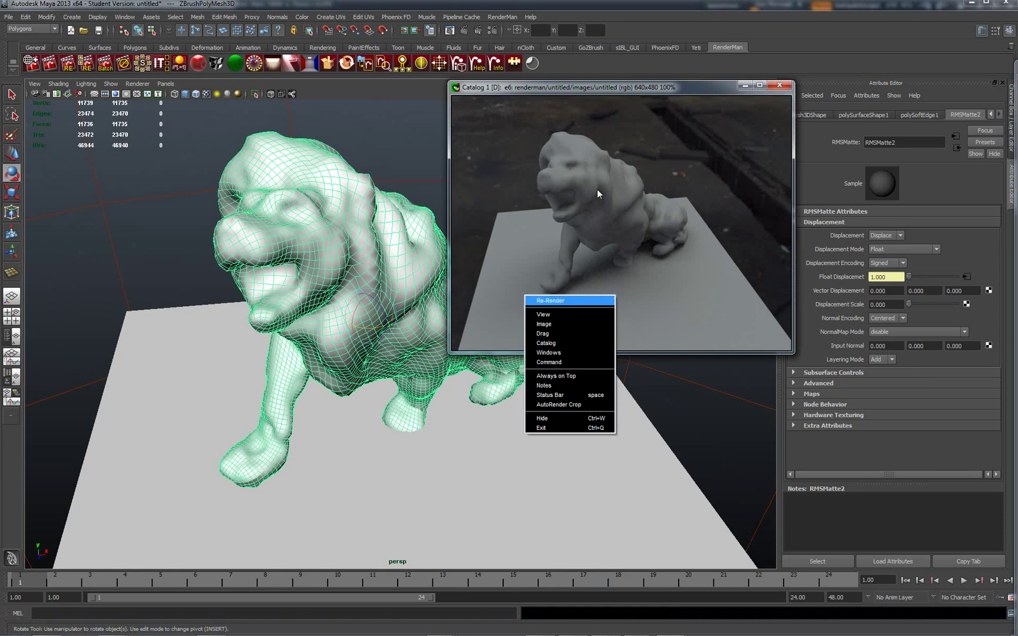
{"action": "left_click_drag", "start_coordinate": [569, 87], "coordinate": [63, 163]}
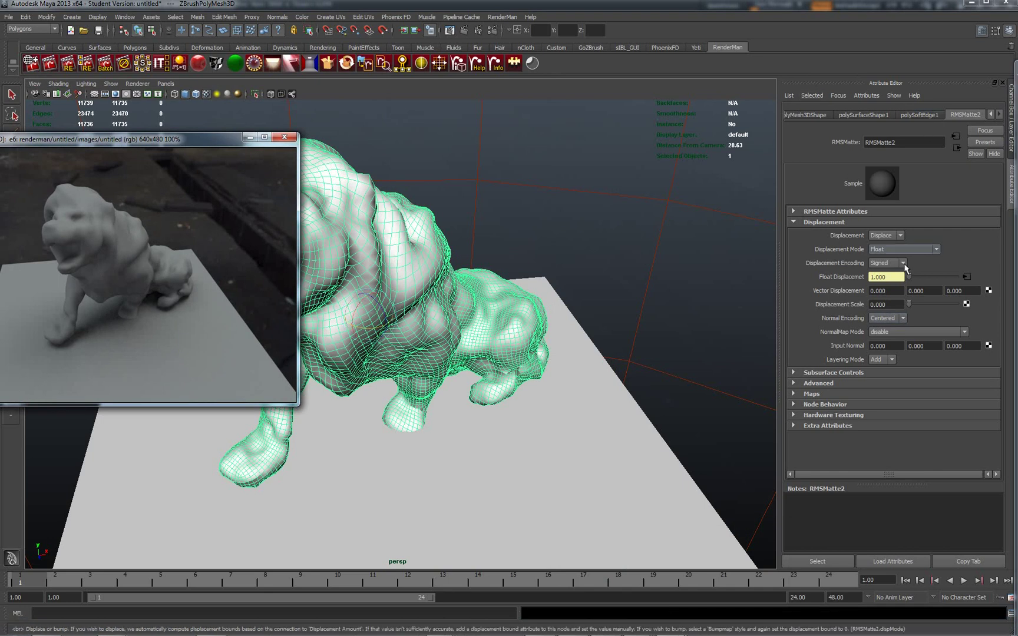
Set the RMSMatte2 shader's Displacement Scale to 1 and re-render the lion.
{"action": "left_click", "coordinate": [900, 304]}
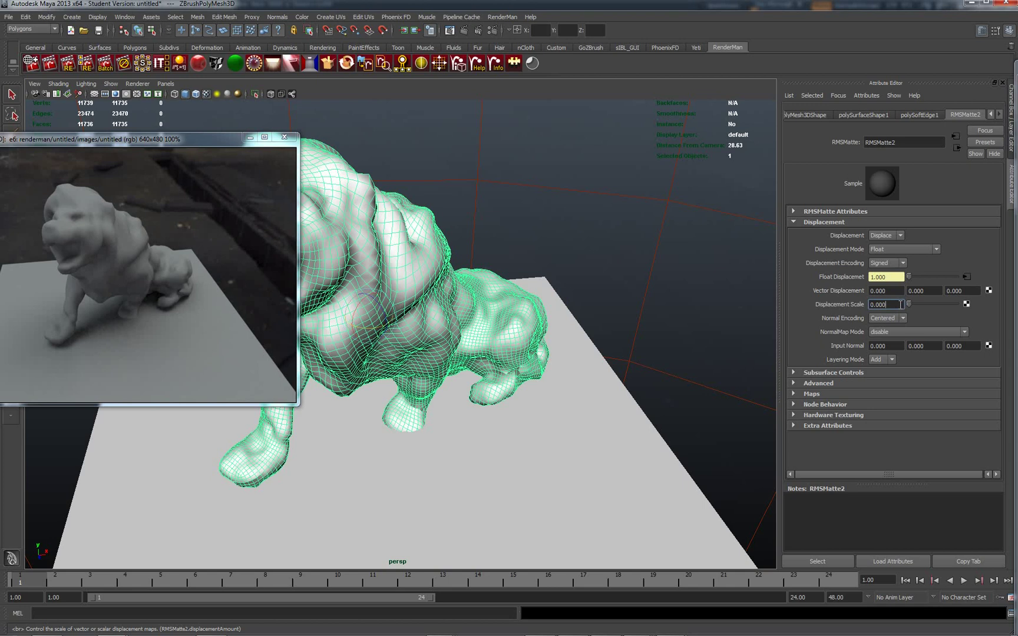
{"action": "left_click_drag", "start_coordinate": [900, 305], "coordinate": [867, 299]}
{"action": "type", "text": "1"}
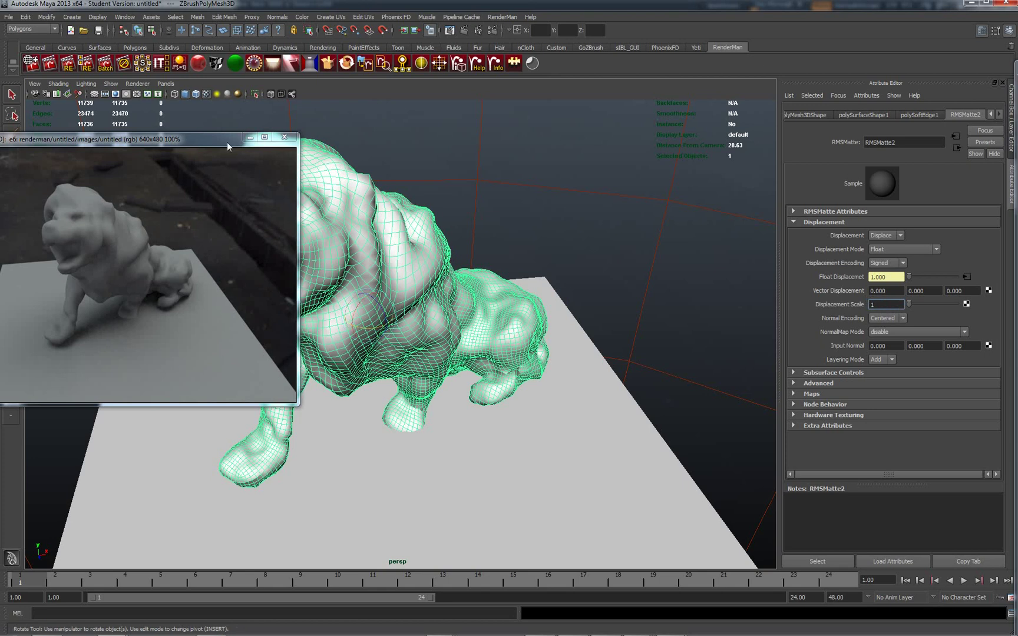
{"action": "left_click_drag", "start_coordinate": [226, 142], "coordinate": [705, 142]}
{"action": "right_click", "coordinate": [586, 216]}
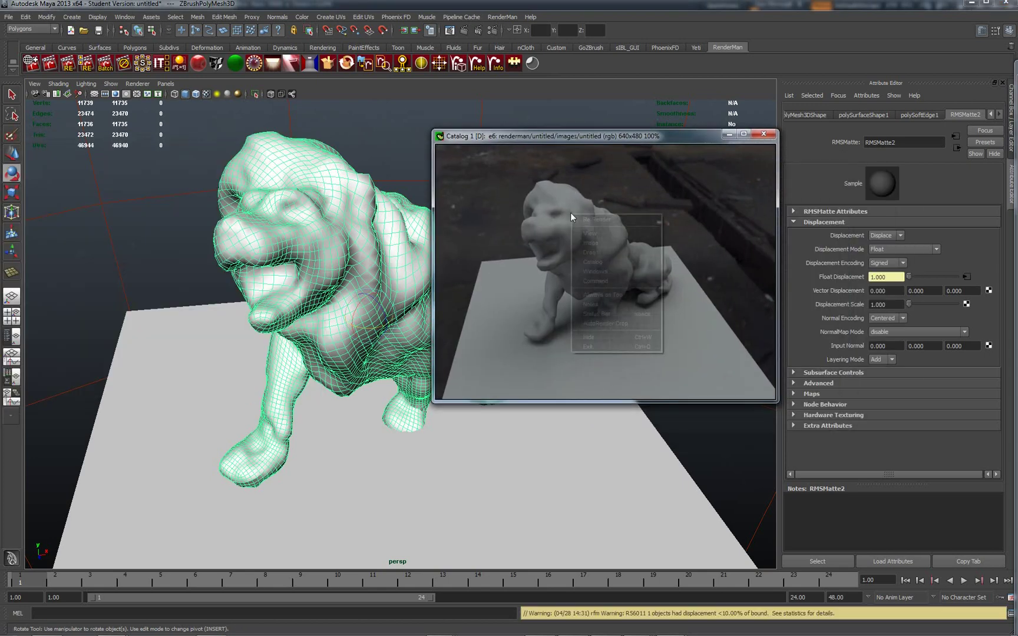
{"action": "left_click", "coordinate": [589, 220]}
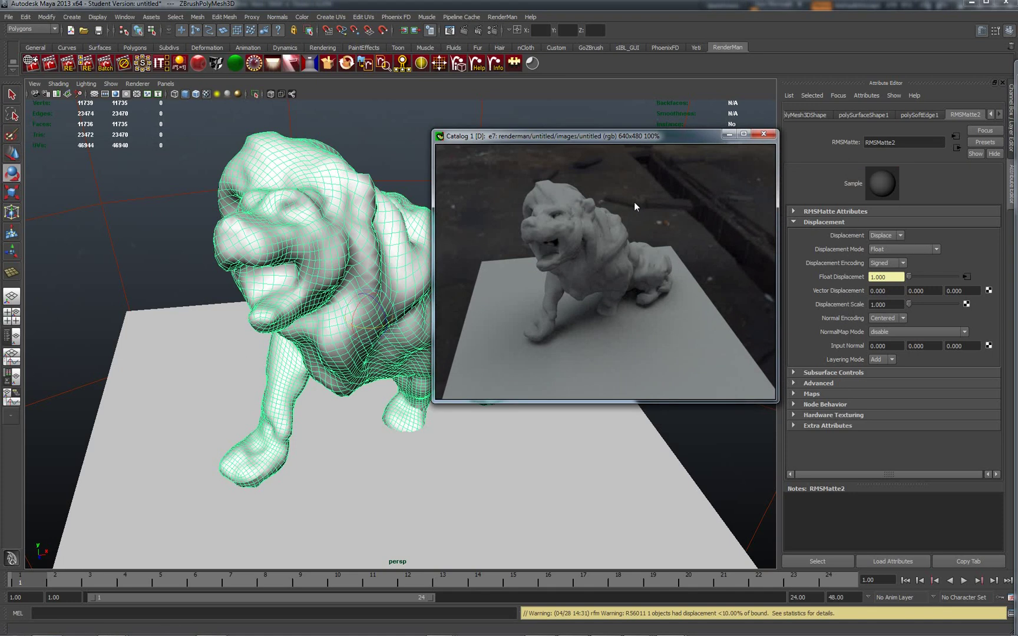
Frame the lion's head more closely in the perspective view and re-render it.
{"action": "right_click_drag", "start_coordinate": [450, 426], "coordinate": [552, 474], "text": "alt"}
{"action": "left_click_drag", "start_coordinate": [552, 474], "coordinate": [399, 364], "text": "alt"}
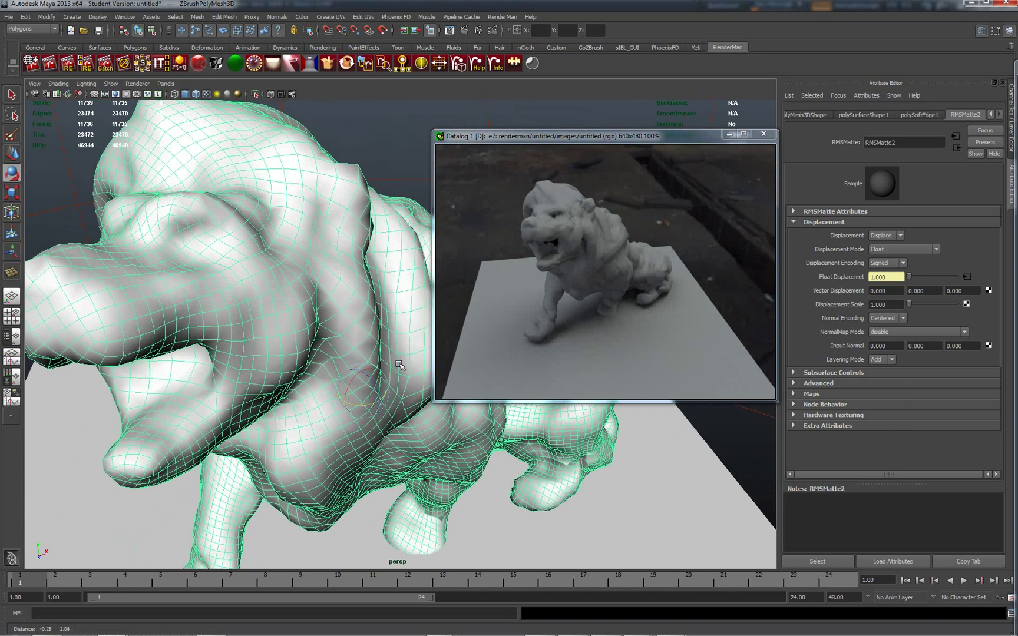
{"action": "right_click", "coordinate": [583, 231]}
{"action": "left_click", "coordinate": [616, 238]}
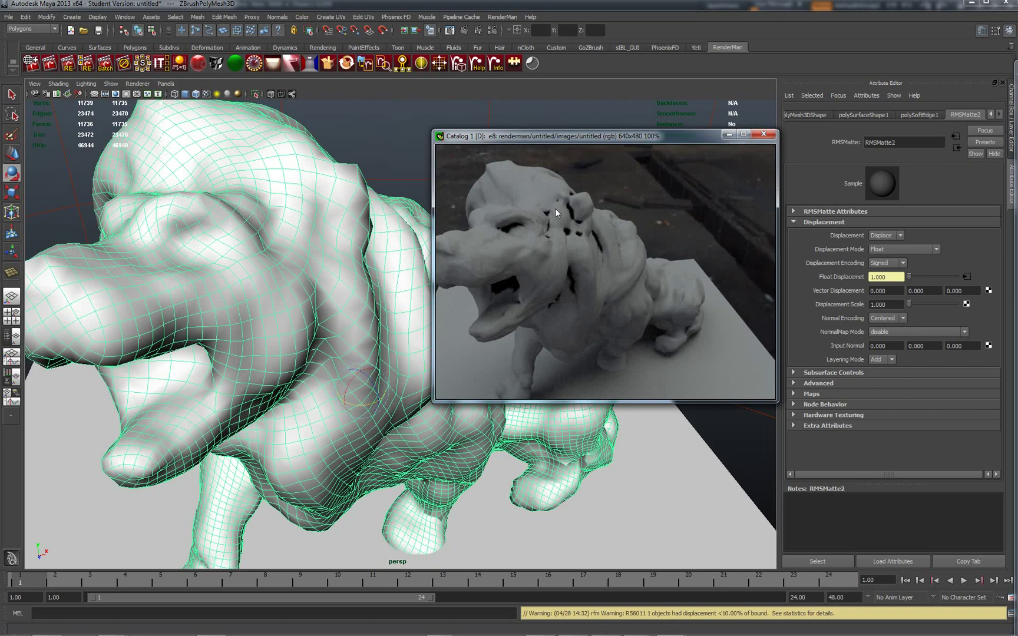
Add the RenderMan displacement attributes to the RMSMatte2 shader.
{"action": "left_click", "coordinate": [870, 96]}
{"action": "mouse_move", "coordinate": [885, 149]}
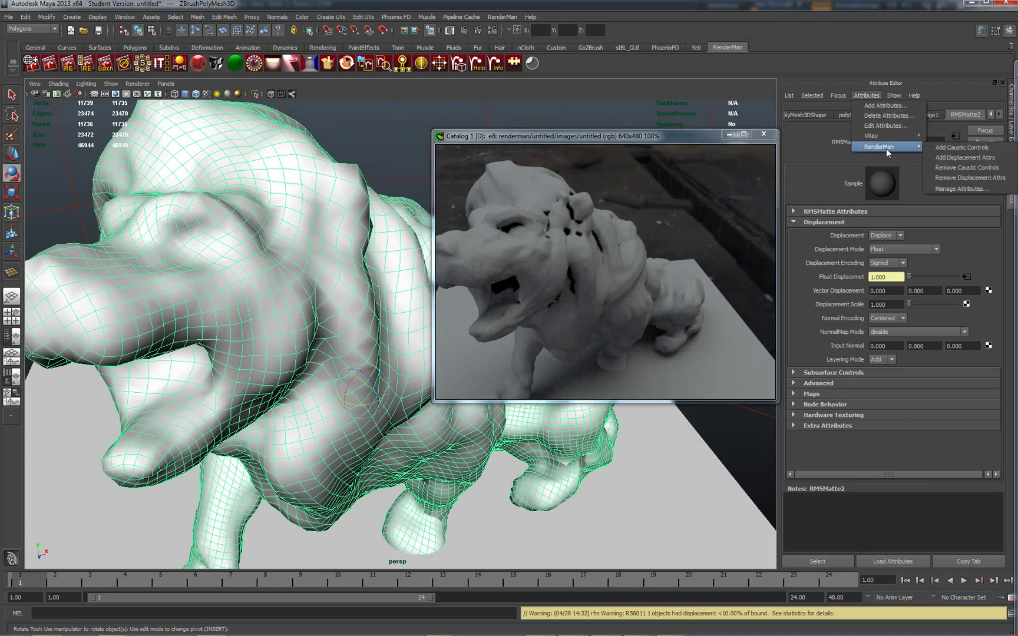
{"action": "left_click", "coordinate": [953, 158]}
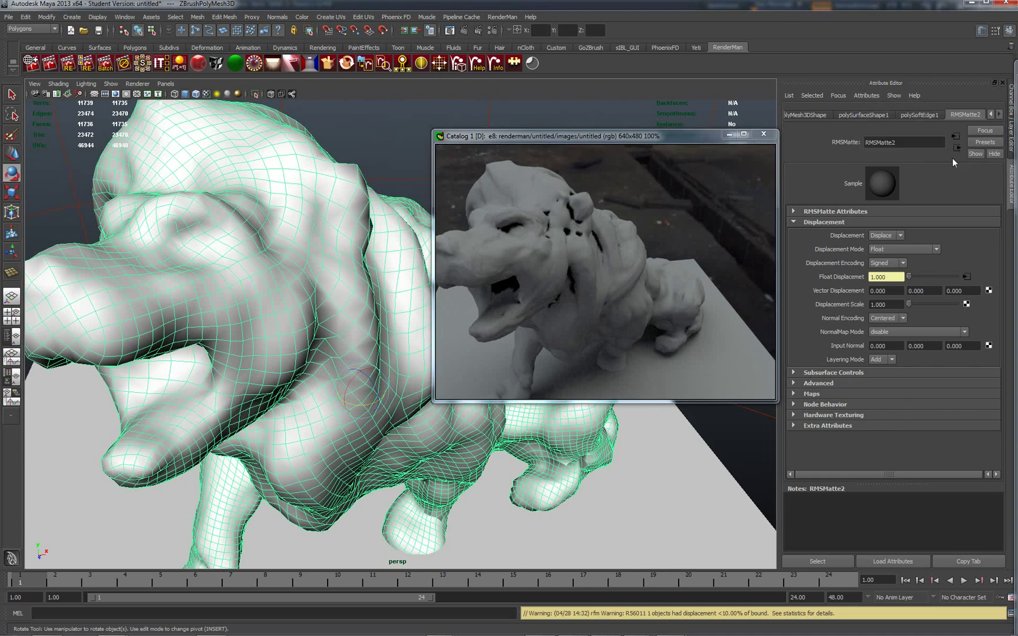
Set the Displacement Bound in the shader's Extra RenderMan Attributes to 5 and re-render the lion.
{"action": "left_click", "coordinate": [793, 436]}
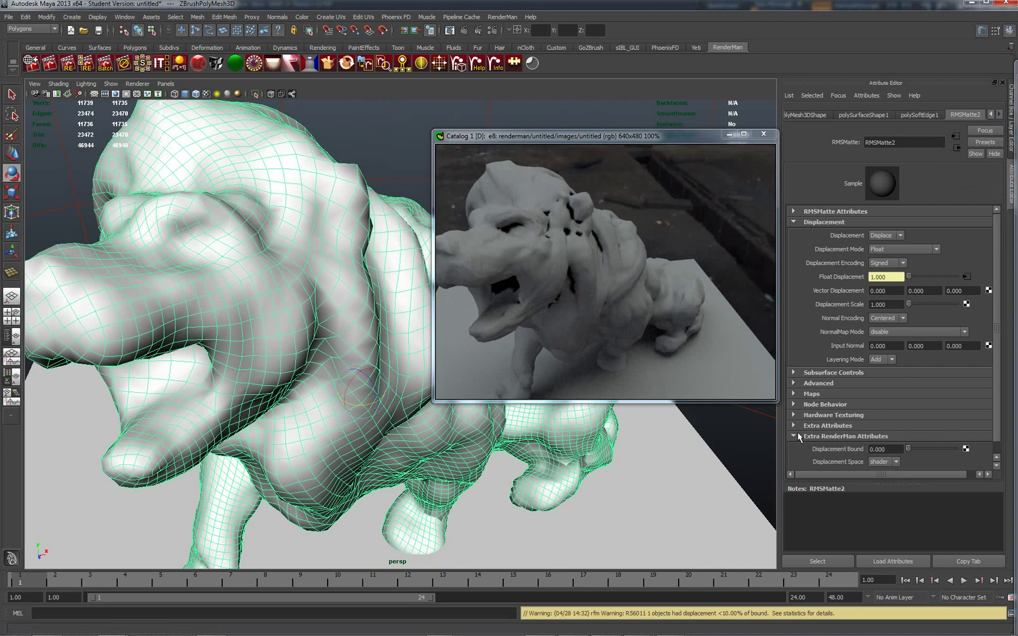
{"action": "scroll", "coordinate": [905, 446], "scroll_direction": "down", "scroll_amount": 1}
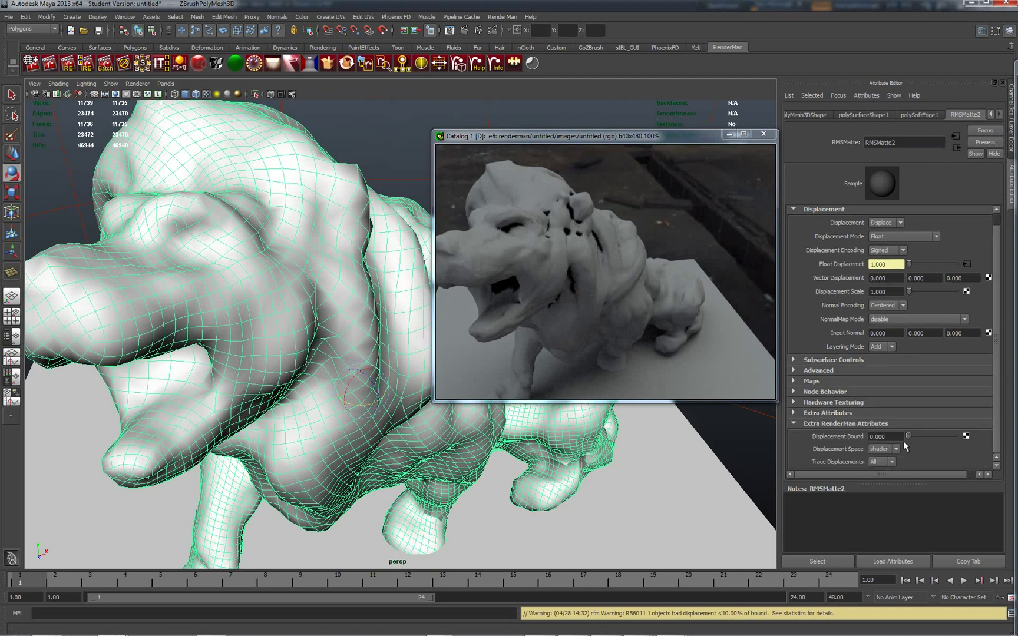
{"action": "left_click", "coordinate": [874, 436]}
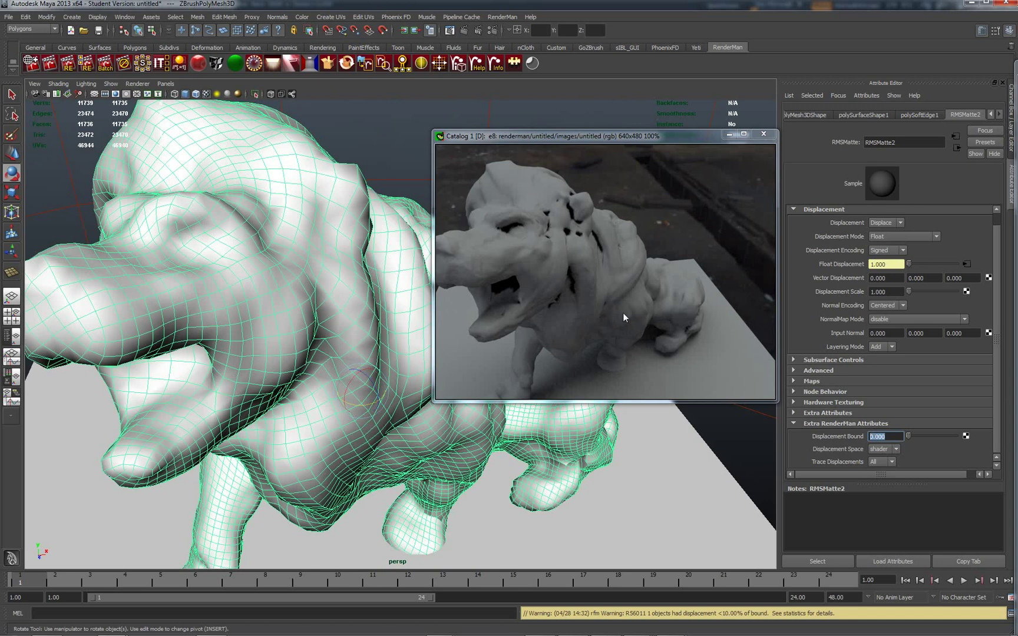
{"action": "type", "text": "5"}
{"action": "key", "text": "Return"}
{"action": "right_click", "coordinate": [583, 255]}
{"action": "left_click", "coordinate": [601, 261]}
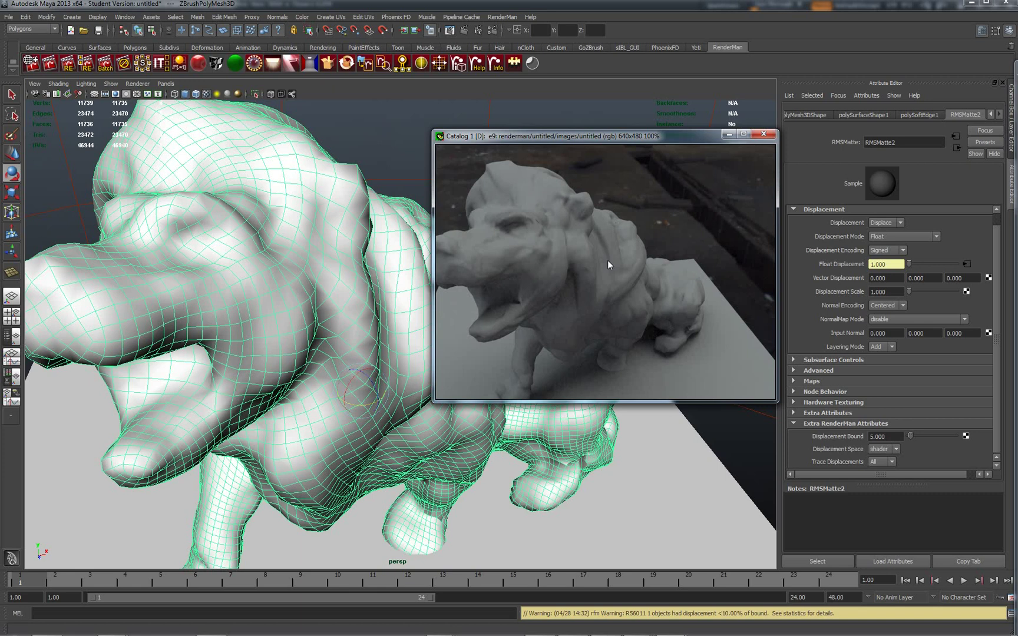
Examine the displacement file texture's attributes and ZBrush's Multi Map Exporter displacement settings, and return to Maya.
{"action": "left_click", "coordinate": [966, 265]}
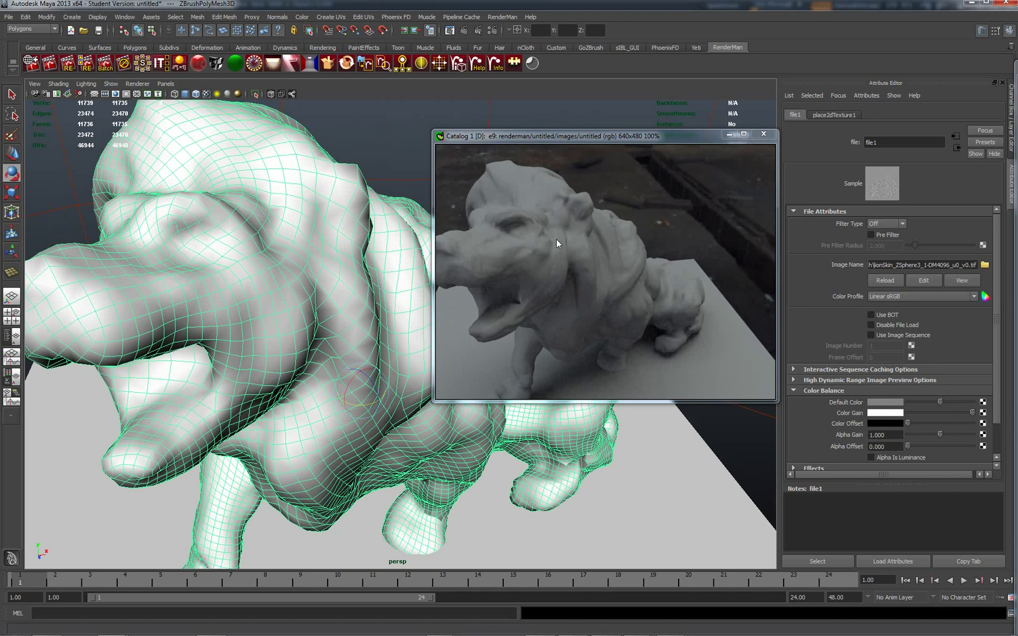
{"action": "left_click", "coordinate": [208, 627]}
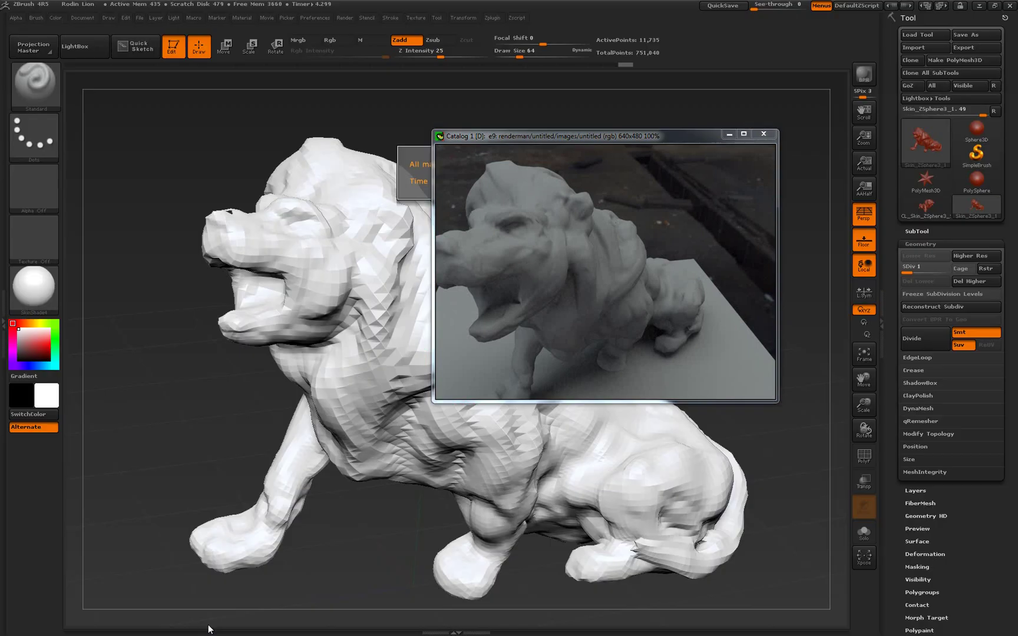
{"action": "left_click", "coordinate": [491, 19]}
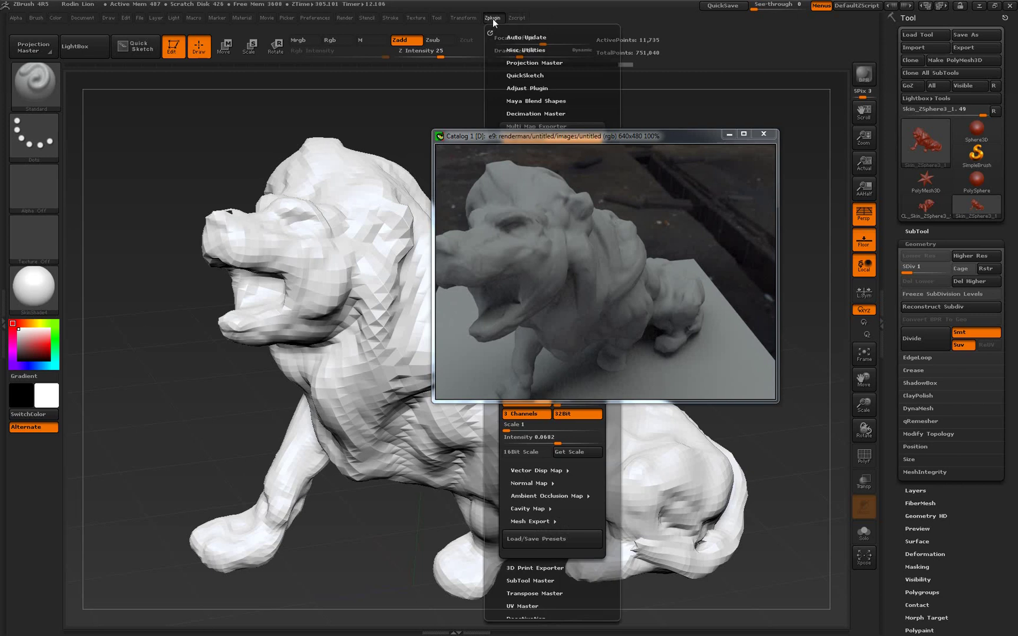
{"action": "left_click", "coordinate": [763, 133]}
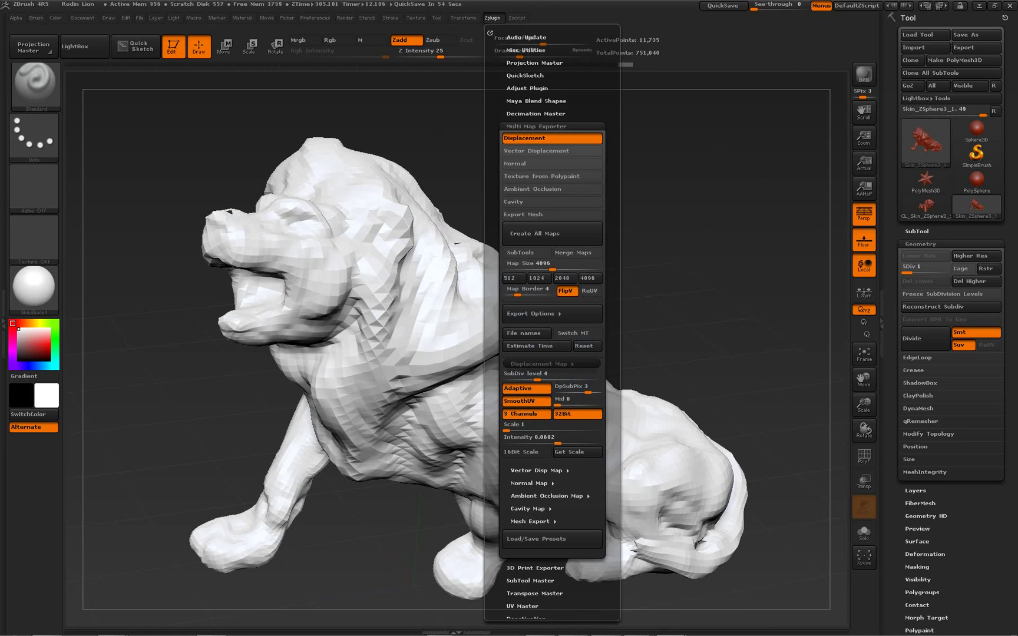
{"action": "left_click_drag", "start_coordinate": [734, 157], "coordinate": [390, 160]}
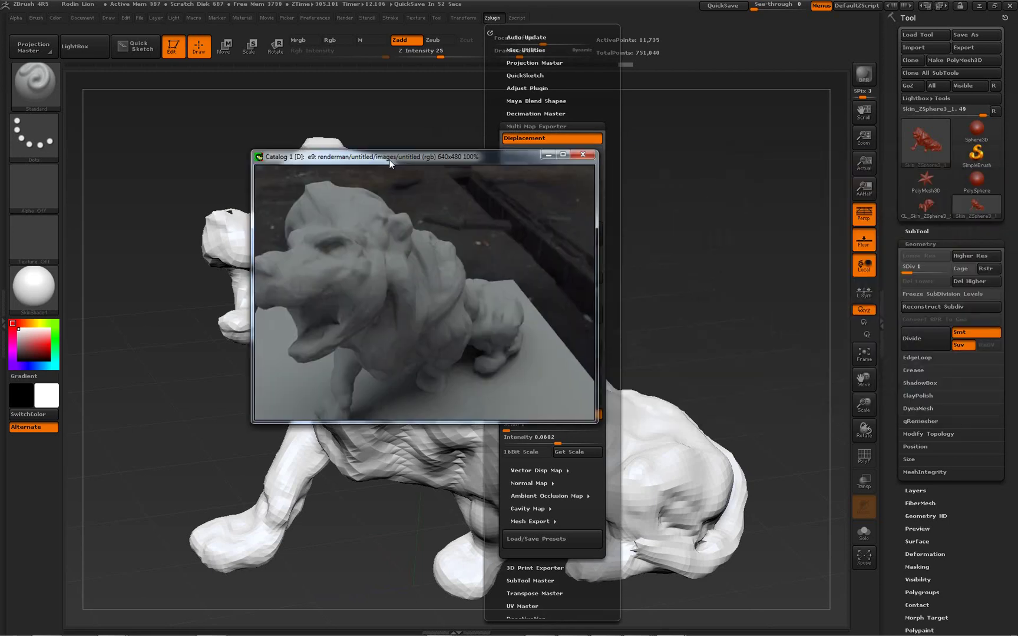
{"action": "mouse_move", "coordinate": [178, 630]}
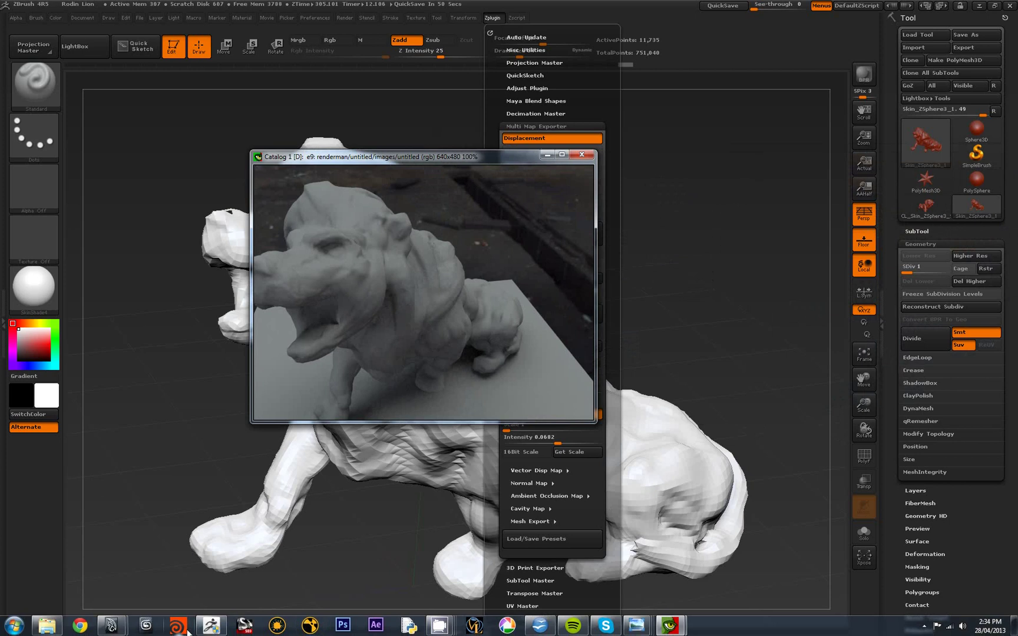
{"action": "mouse_move", "coordinate": [116, 630]}
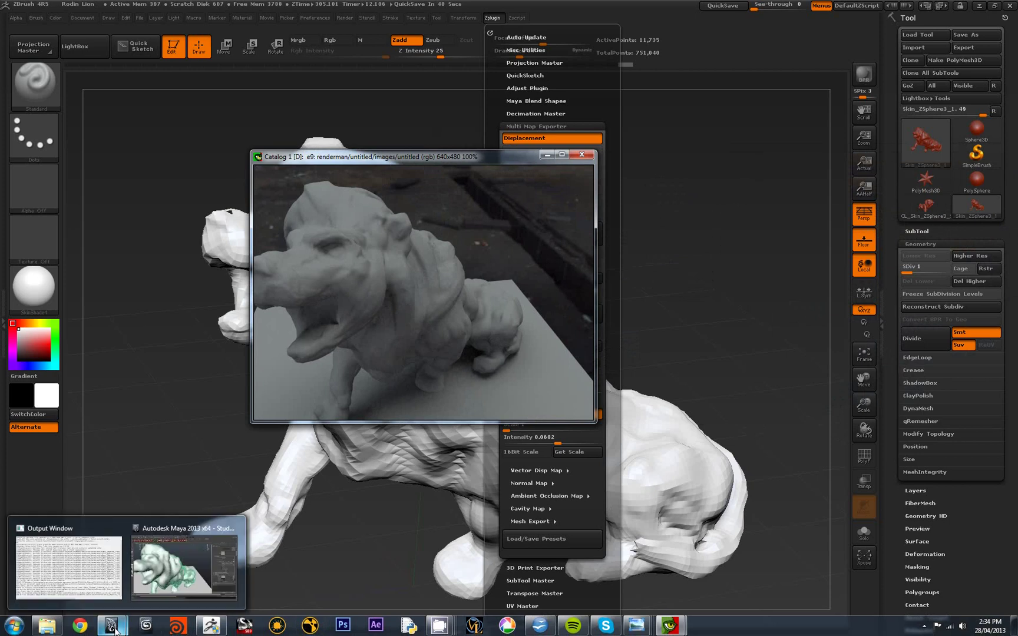
{"action": "left_click", "coordinate": [184, 565]}
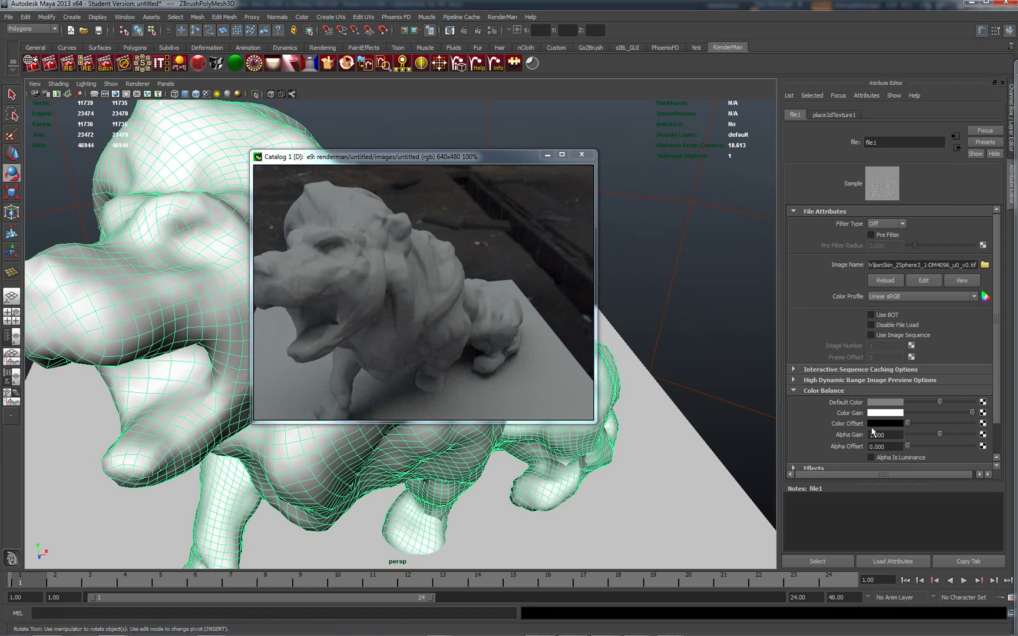
Set the RMSMatte2 shader's Displacement Scale to 0 and re-render the lion.
{"action": "left_click", "coordinate": [194, 212]}
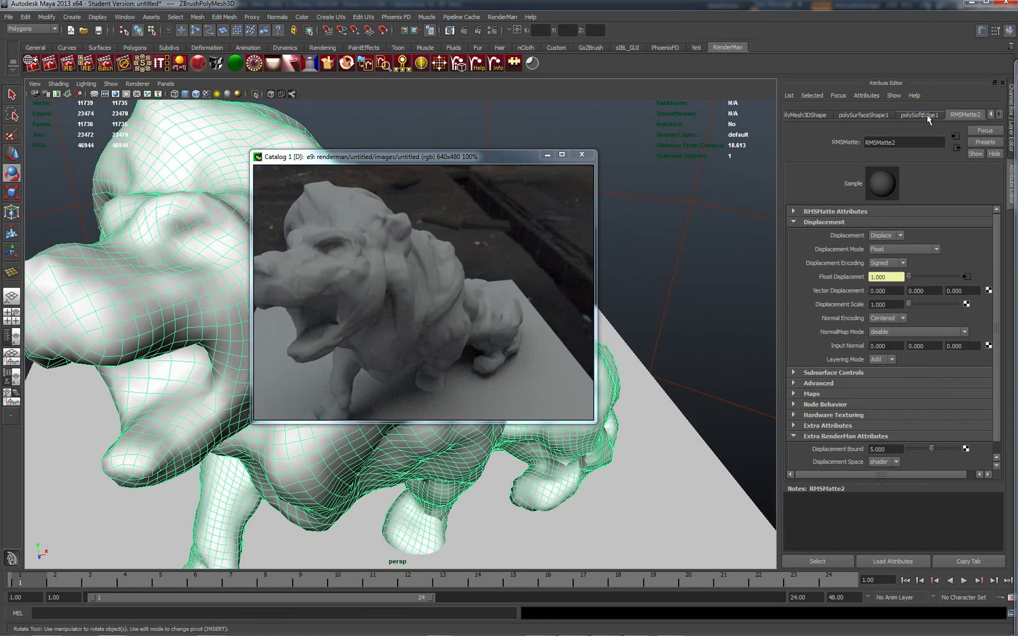
{"action": "left_click", "coordinate": [885, 304]}
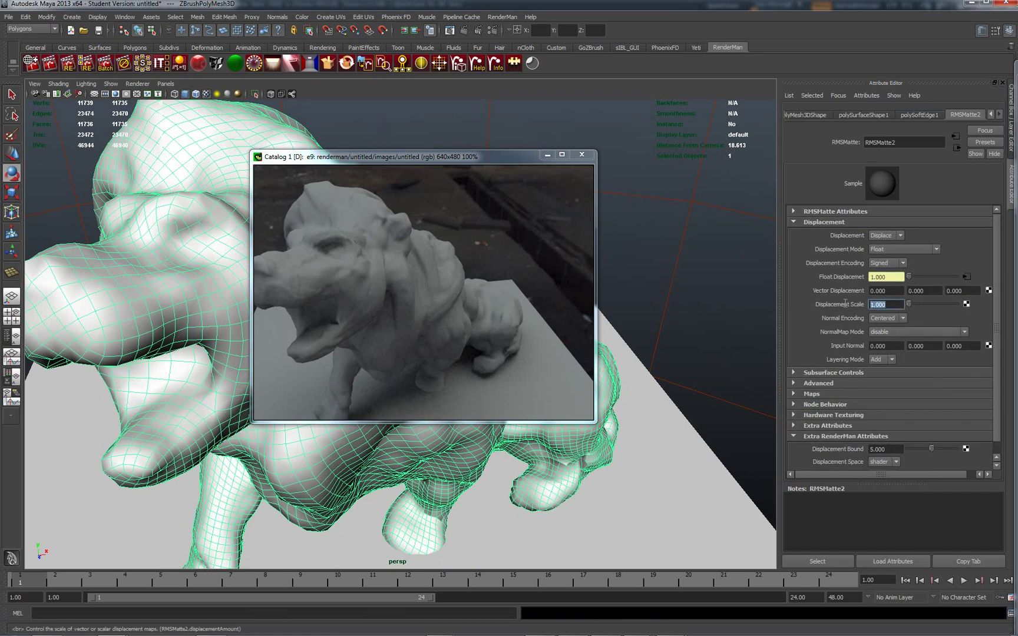
{"action": "type", "text": "0"}
{"action": "right_click", "coordinate": [354, 225]}
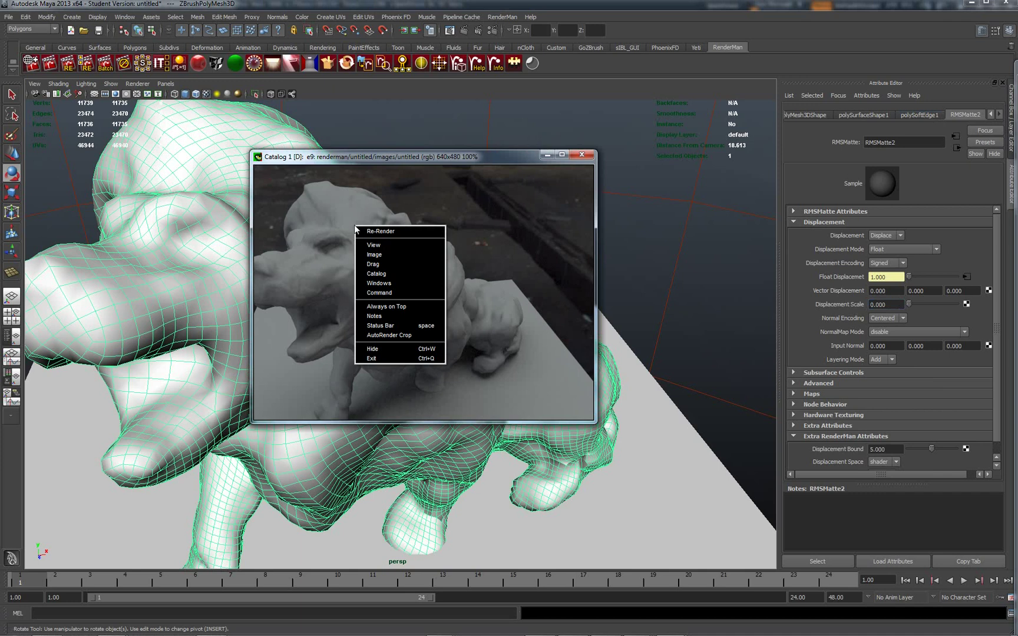
{"action": "left_click", "coordinate": [392, 234]}
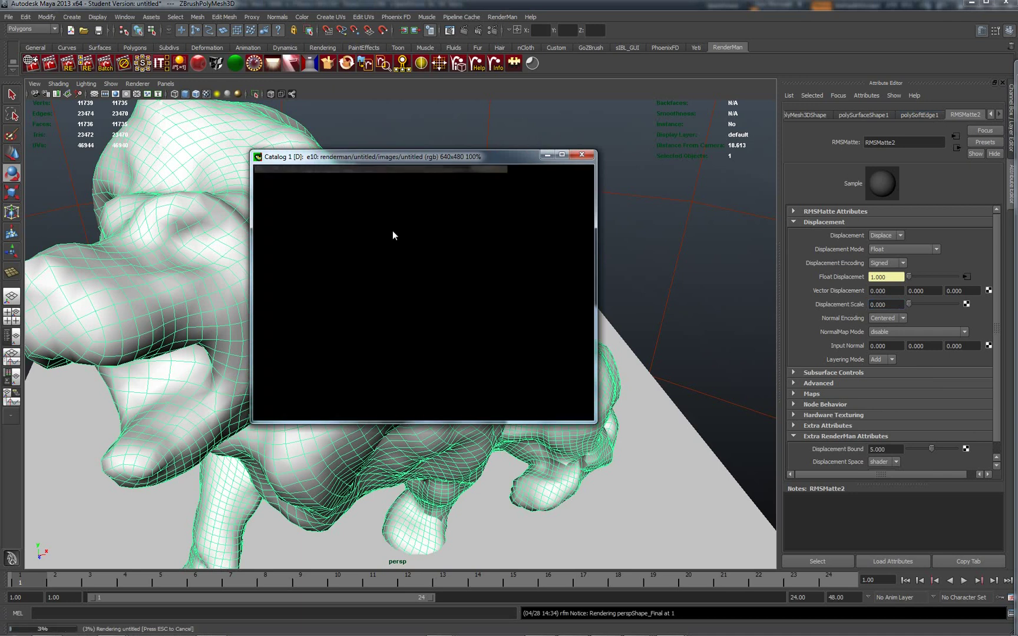
Compare the lion renders e9 and e10 in the render catalog by alternating between them, ending on e9.
{"action": "mouse_move", "coordinate": [517, 625]}
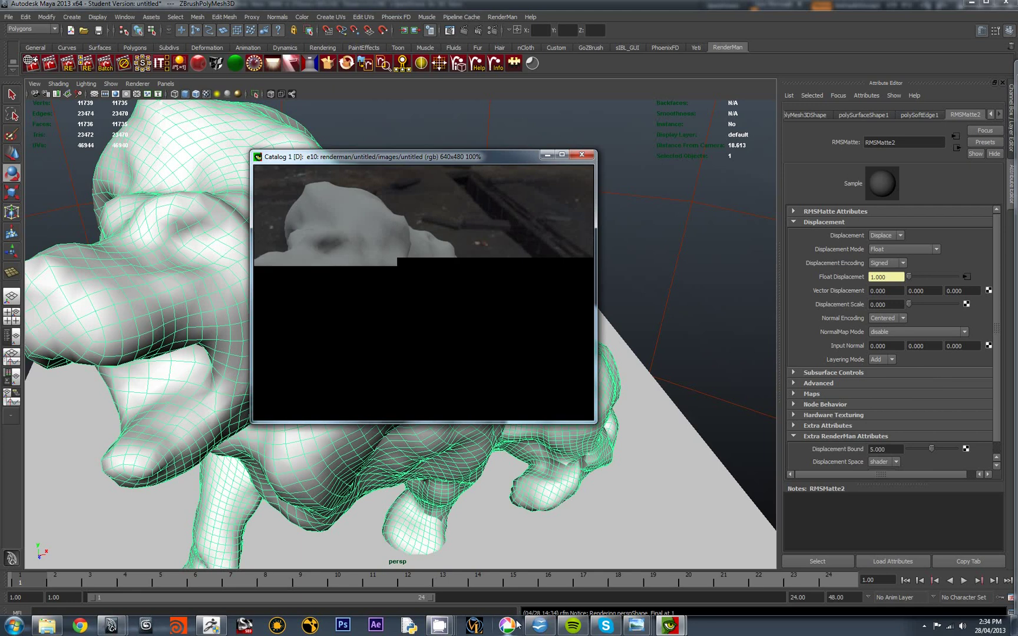
{"action": "mouse_move", "coordinate": [670, 626]}
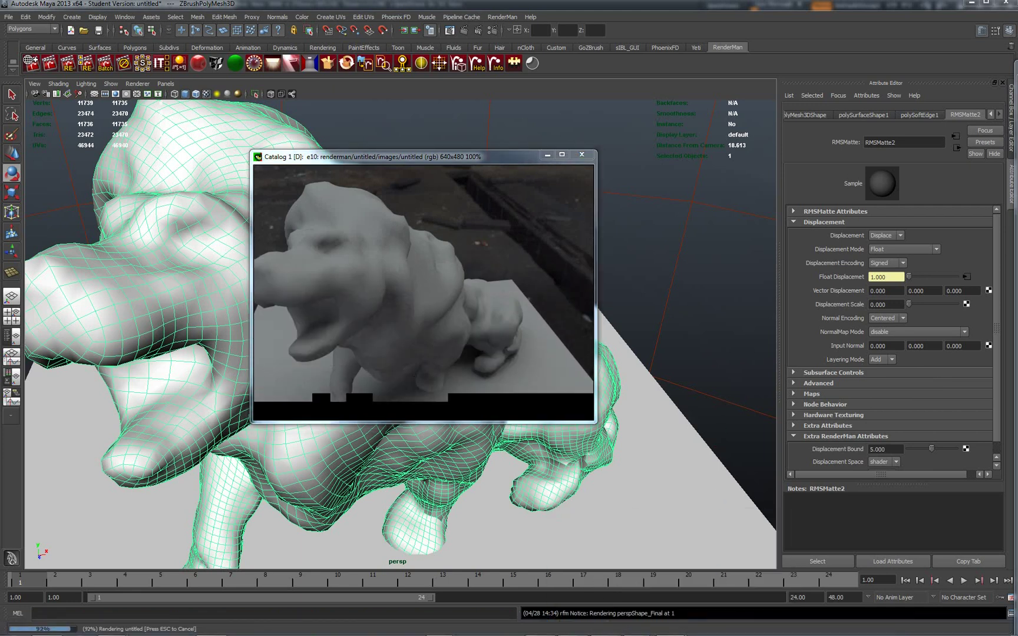
{"action": "left_click_drag", "start_coordinate": [870, 152], "coordinate": [729, 141]}
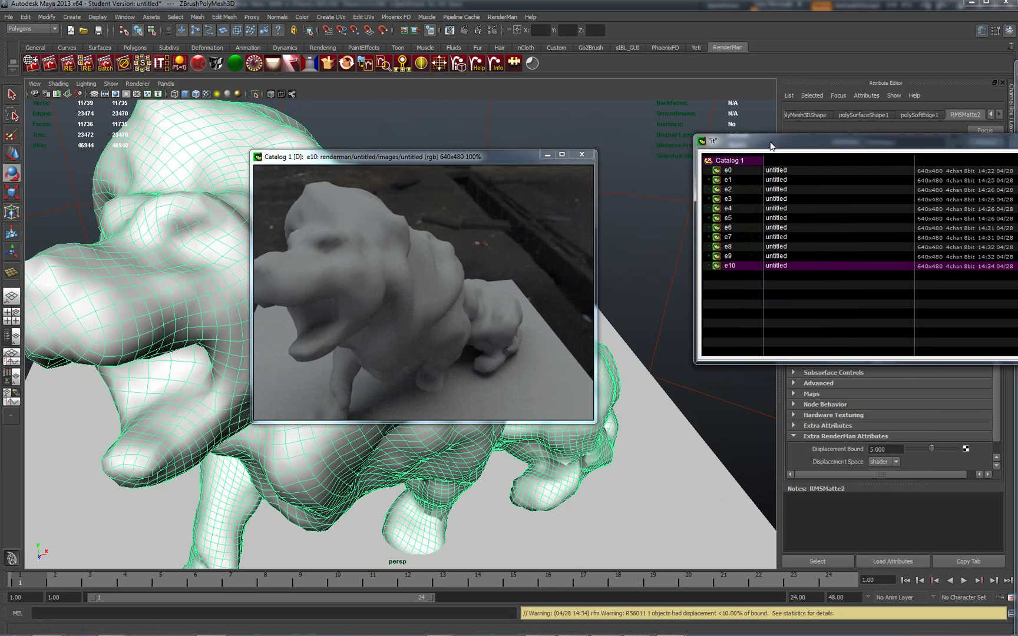
{"action": "left_click", "coordinate": [773, 256]}
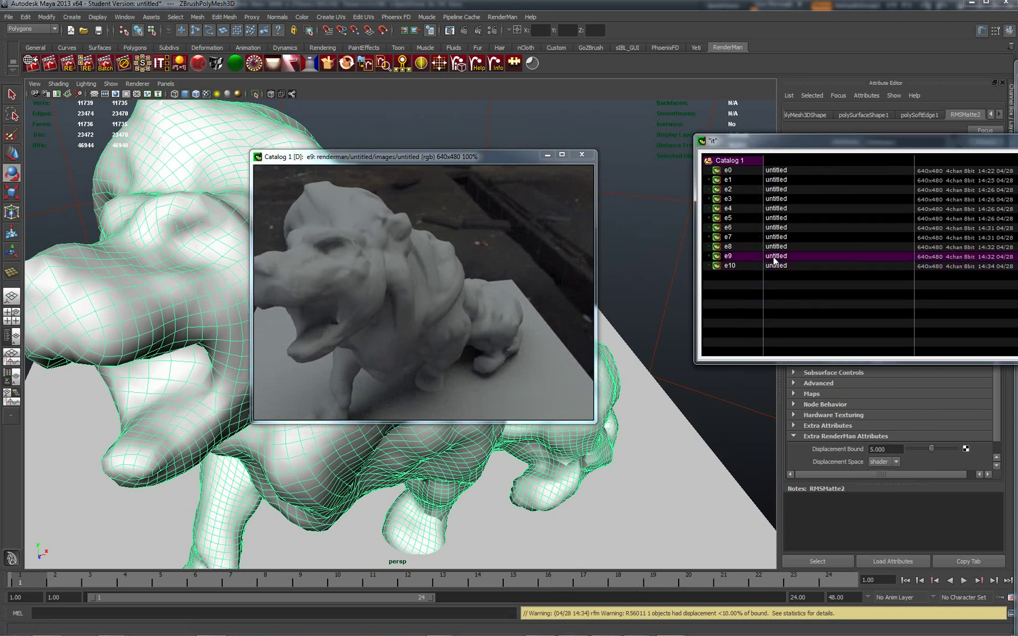
{"action": "left_click", "coordinate": [778, 266]}
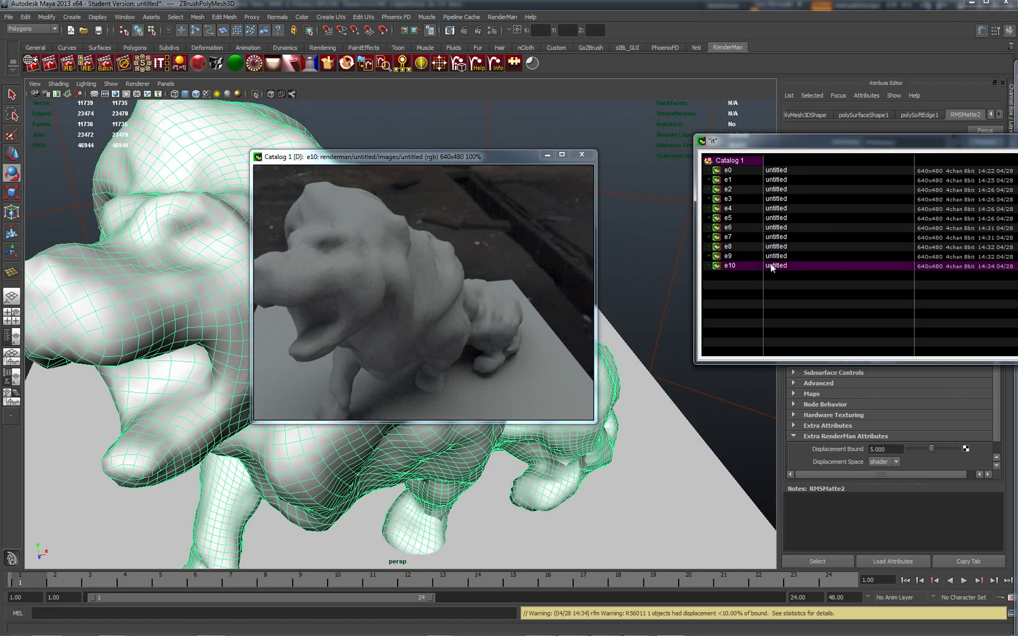
{"action": "left_click", "coordinate": [777, 257]}
{"action": "left_click", "coordinate": [776, 267]}
{"action": "left_click", "coordinate": [774, 260]}
{"action": "left_click", "coordinate": [776, 266]}
{"action": "left_click", "coordinate": [779, 257]}
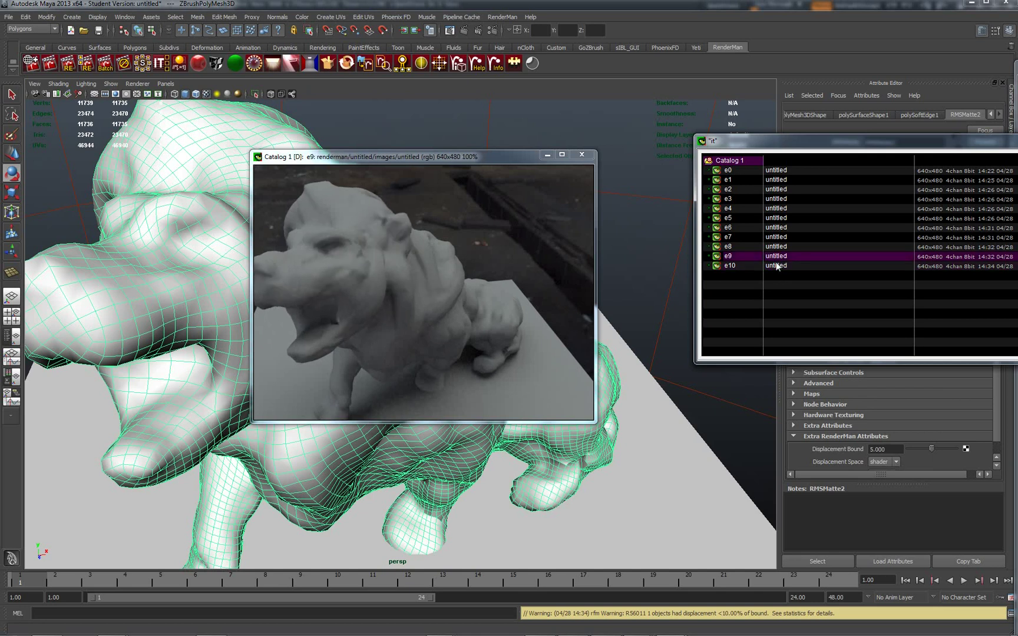
{"action": "left_click", "coordinate": [777, 267]}
{"action": "left_click", "coordinate": [778, 258]}
{"action": "left_click", "coordinate": [778, 268]}
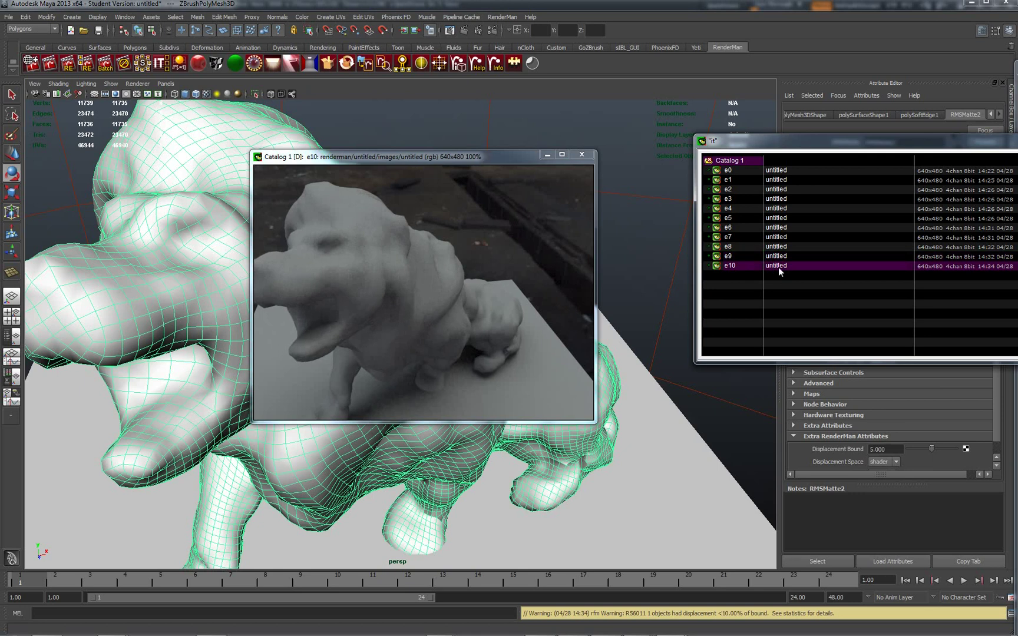
{"action": "left_click", "coordinate": [777, 257]}
{"action": "left_click", "coordinate": [777, 266]}
{"action": "left_click", "coordinate": [777, 257]}
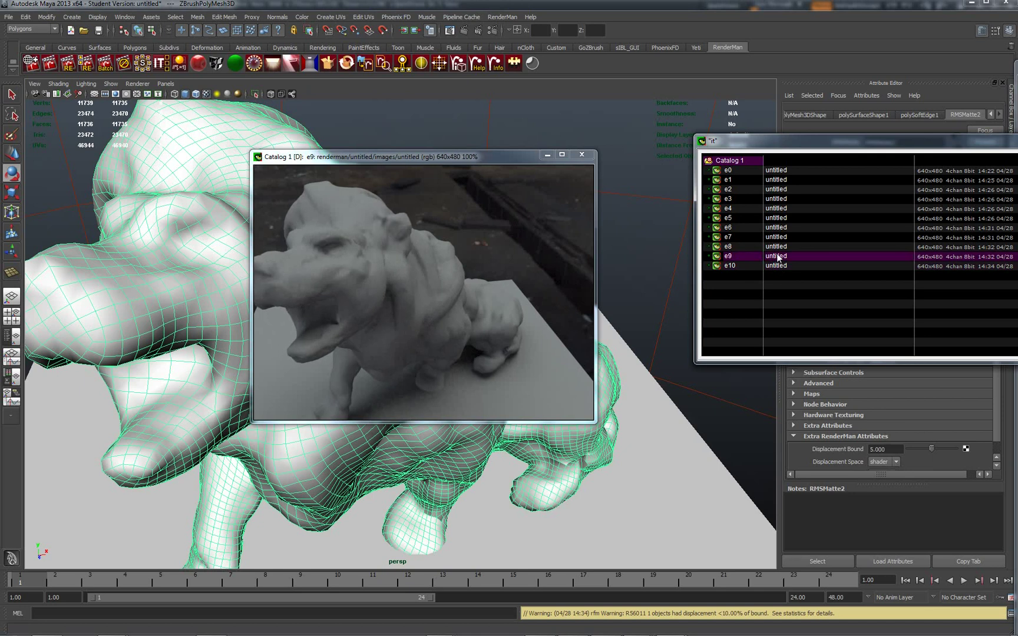
{"action": "left_click", "coordinate": [777, 266]}
{"action": "left_click", "coordinate": [780, 258]}
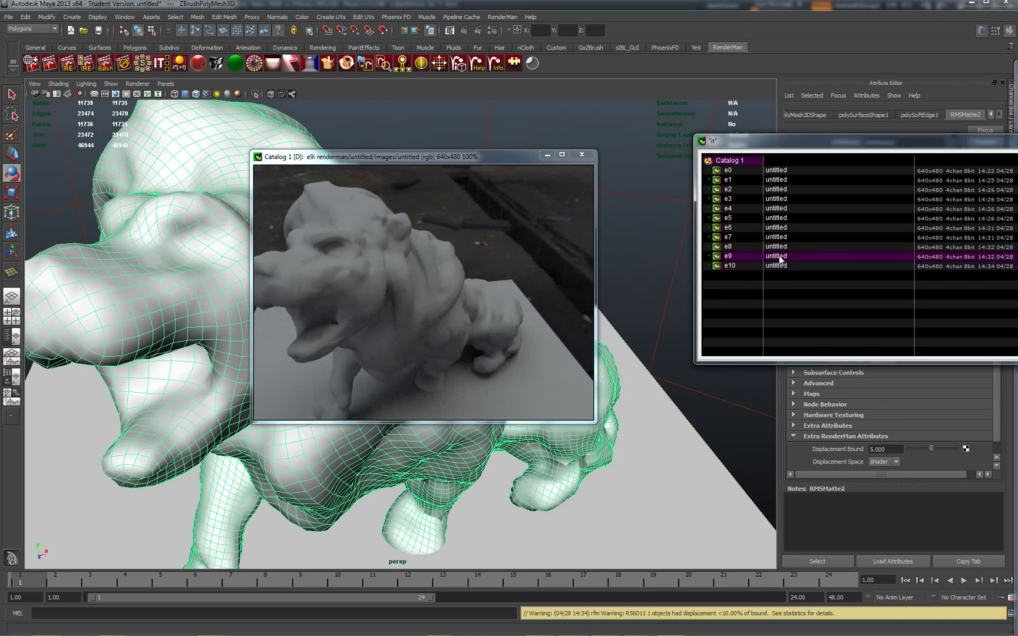